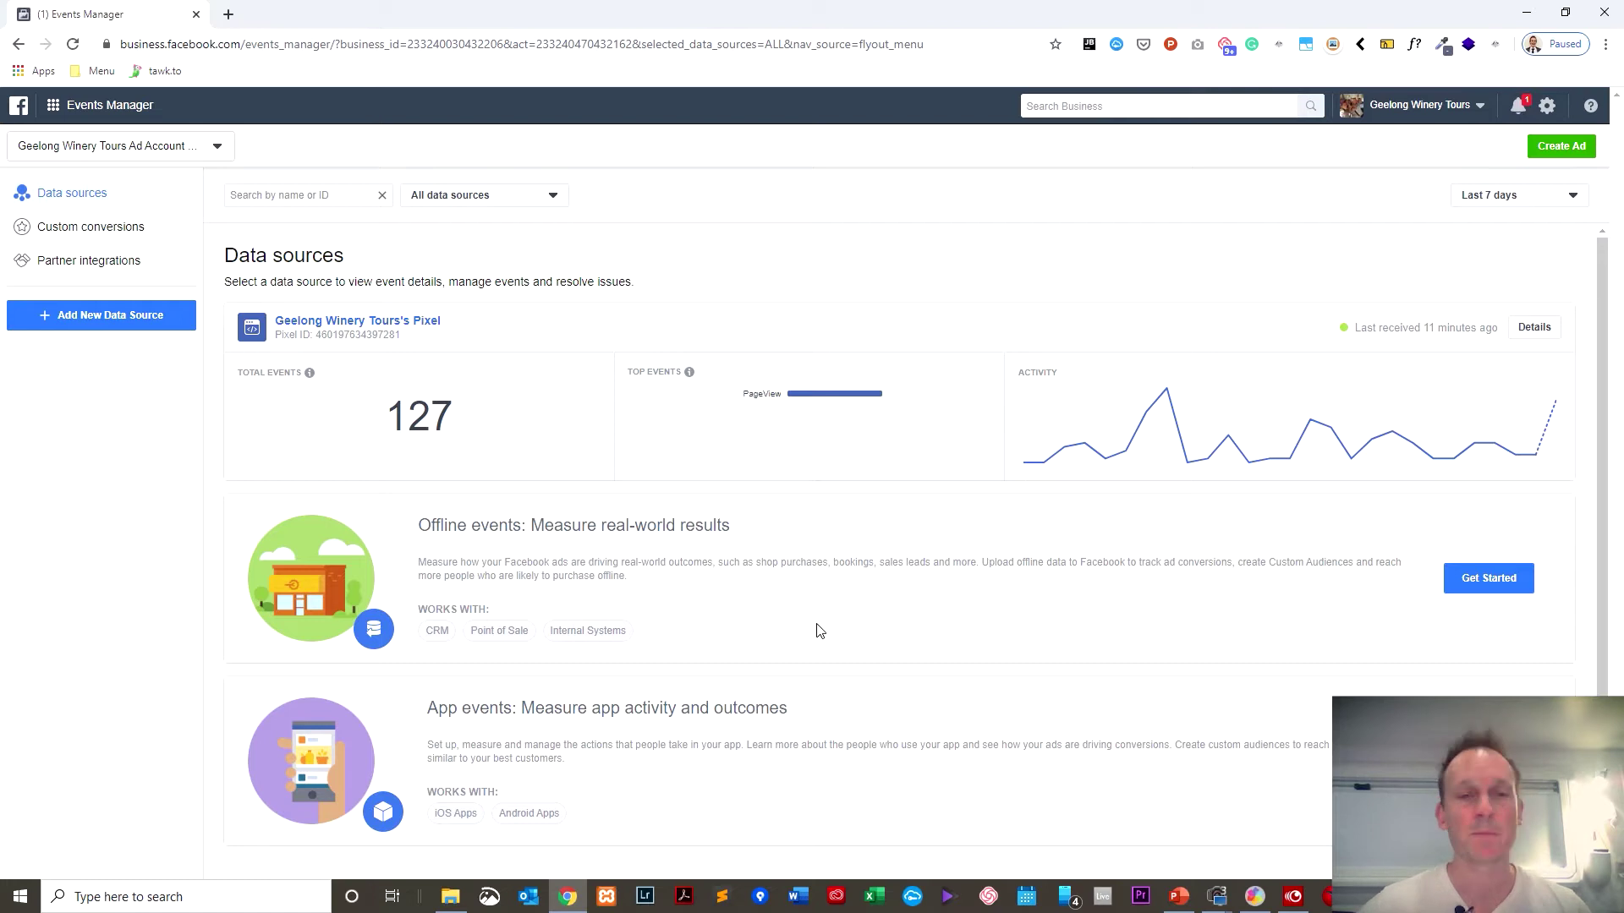
click(1448, 580)
click(1082, 655)
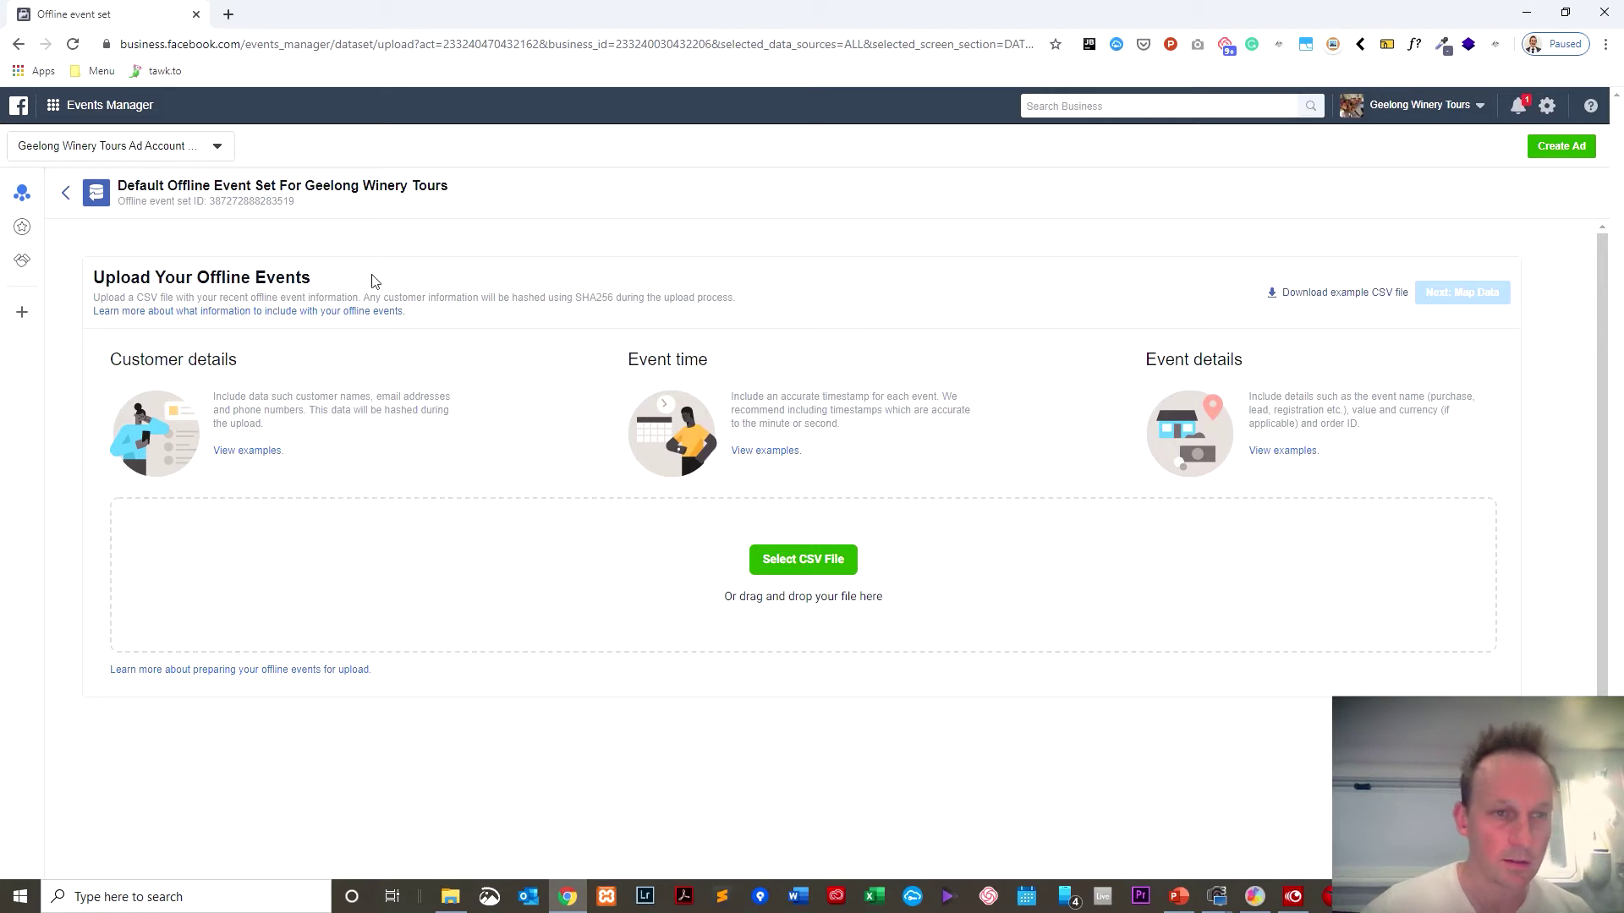
click(24, 50)
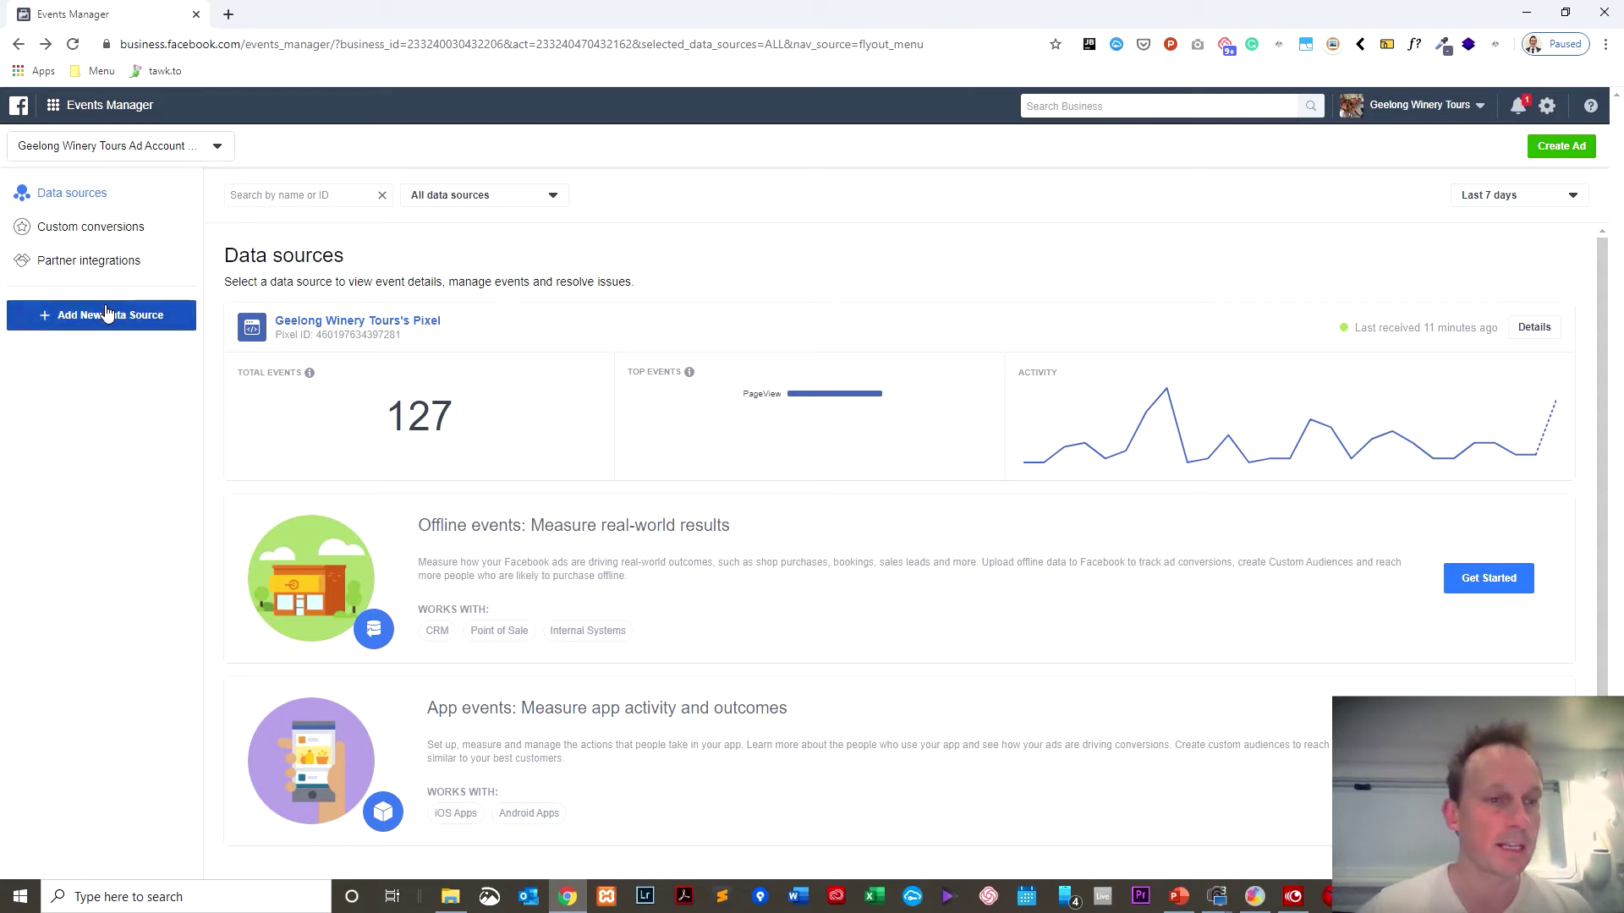
- Open the form for adding a Facebook pixel as a data source, inspect its name and website fields, and close it
click(71, 318)
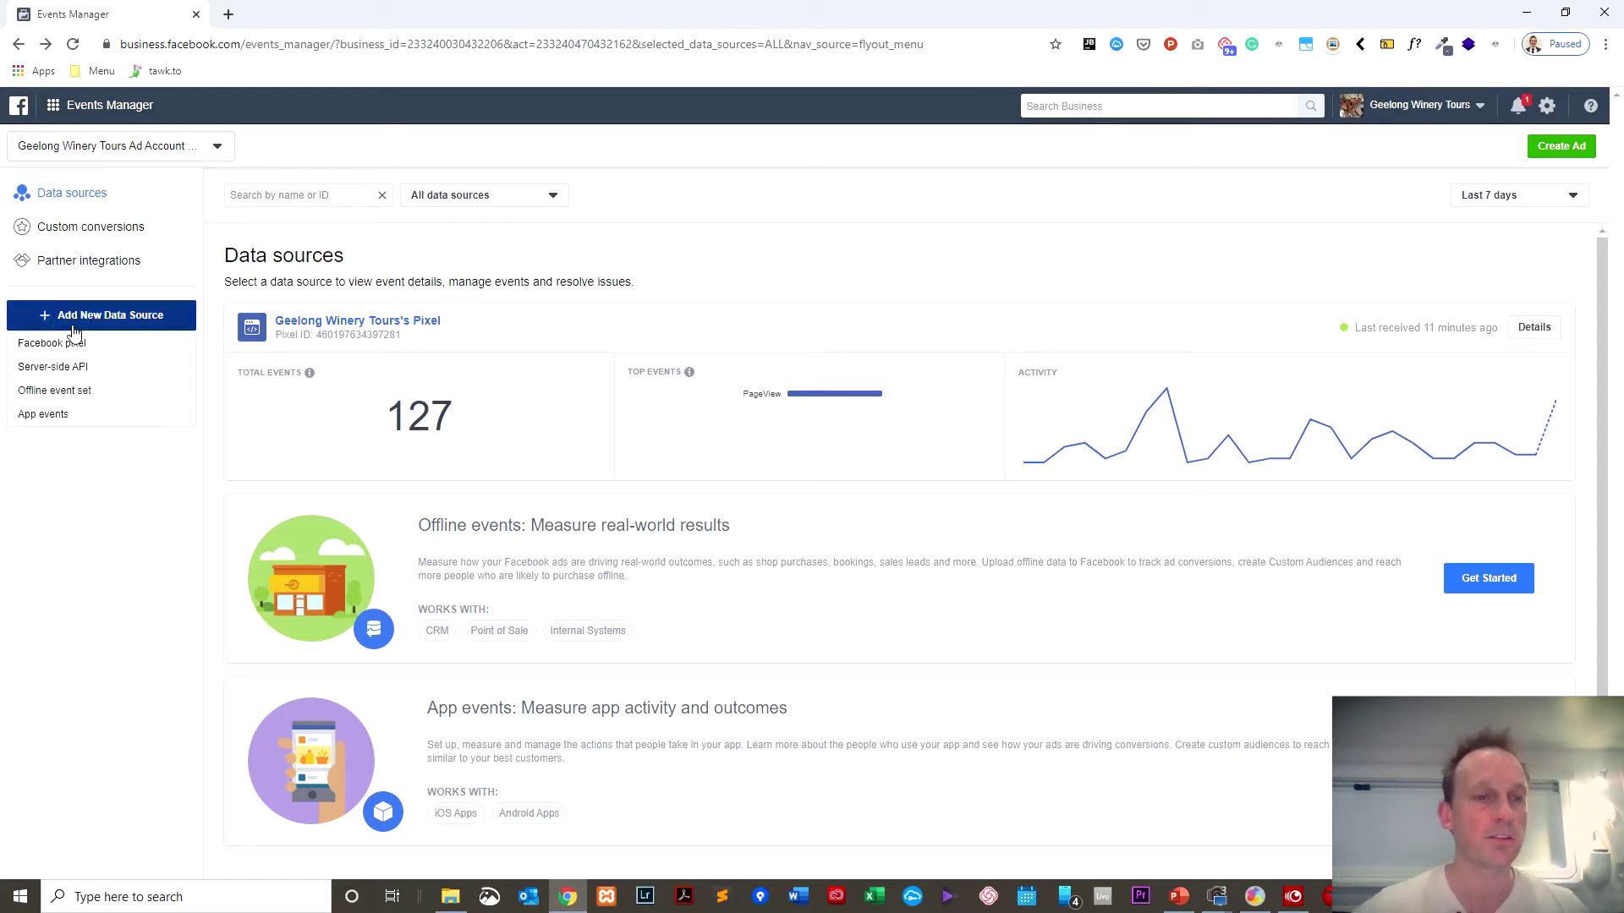
click(42, 344)
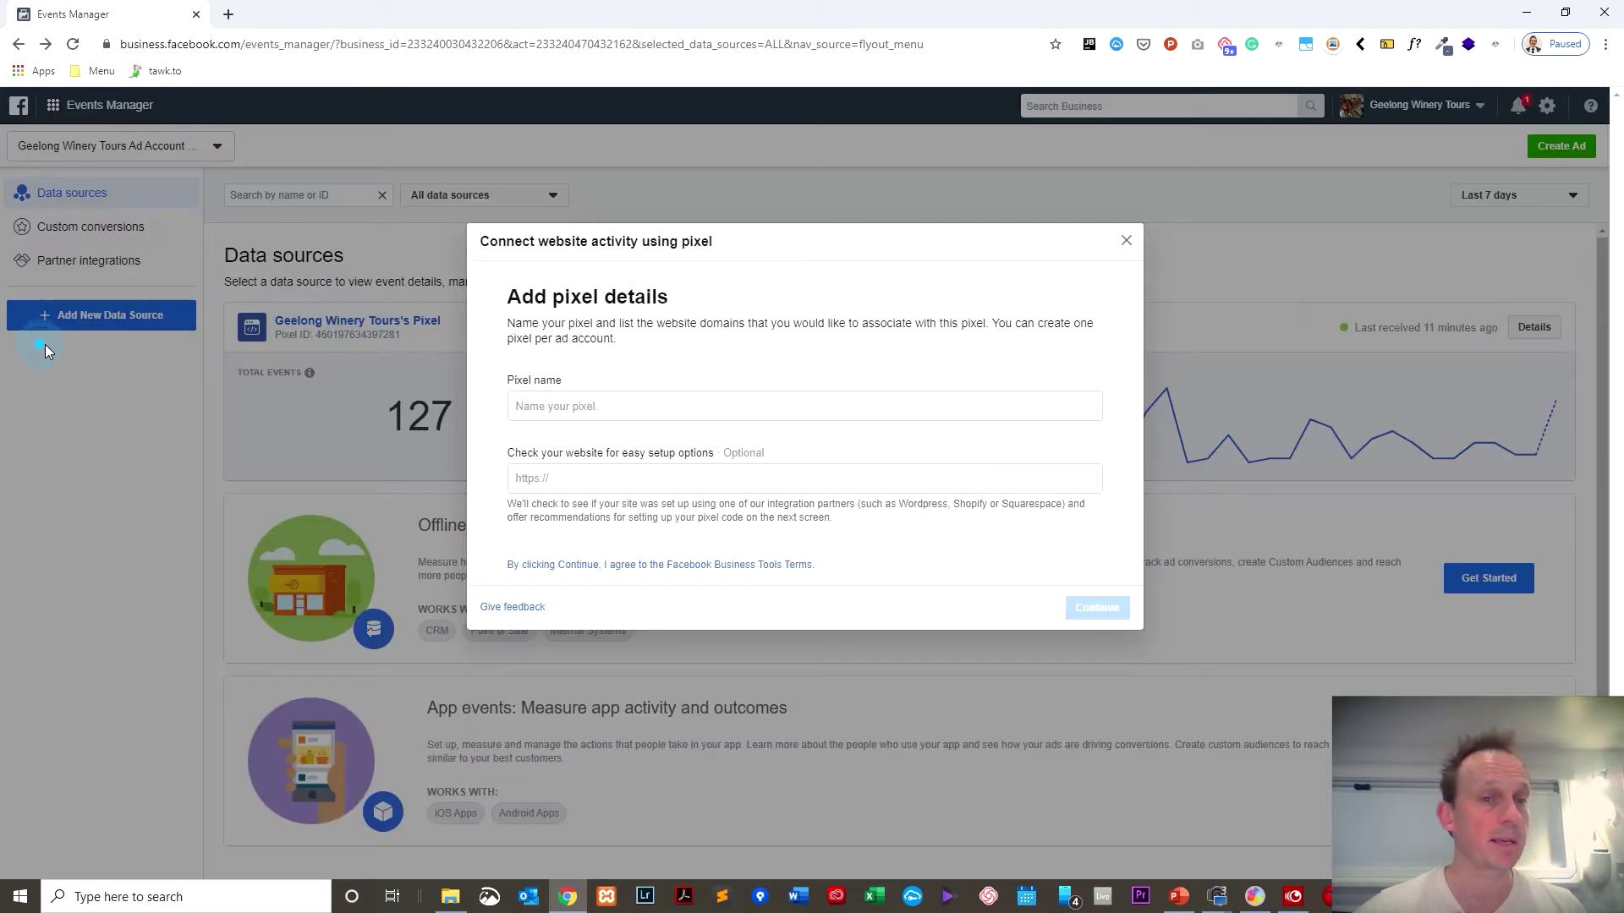
click(577, 406)
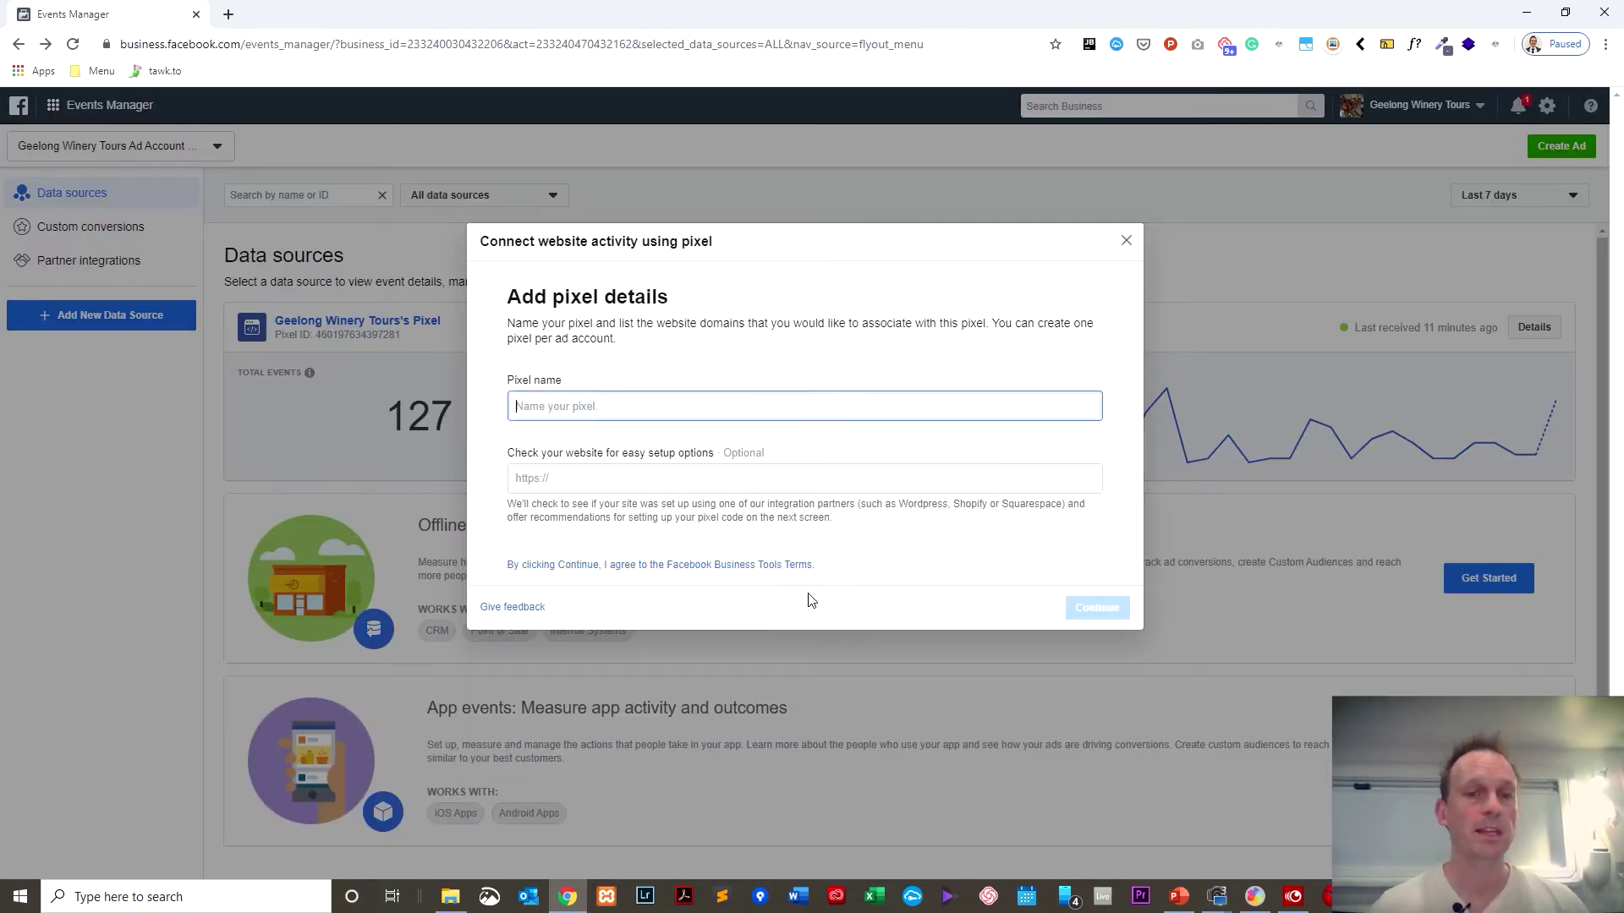
click(578, 478)
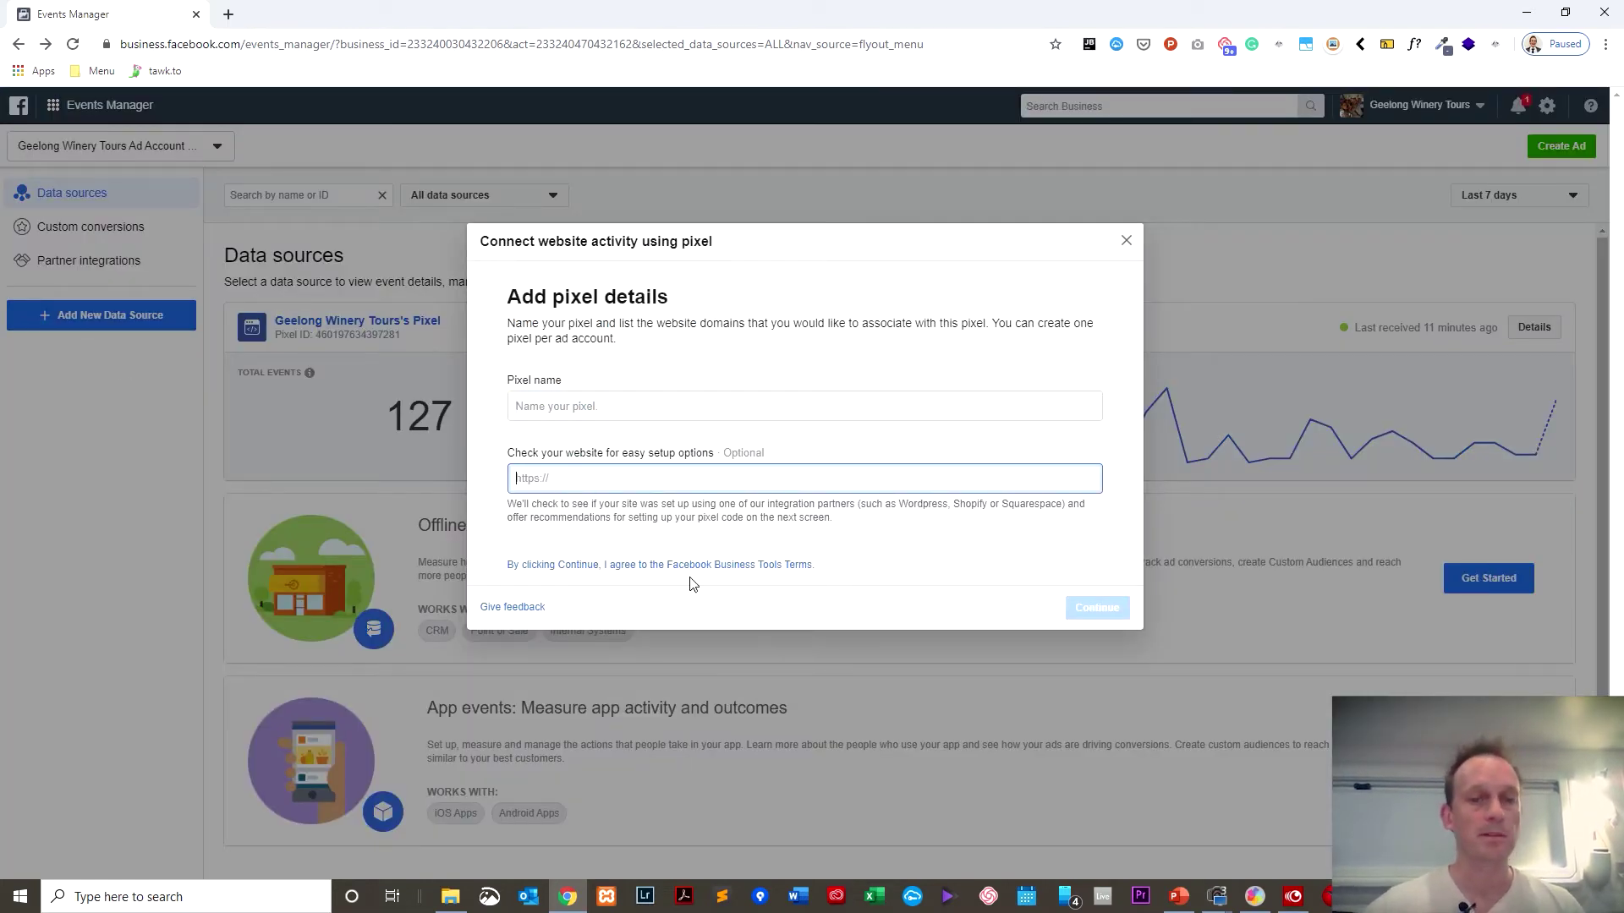
click(1126, 241)
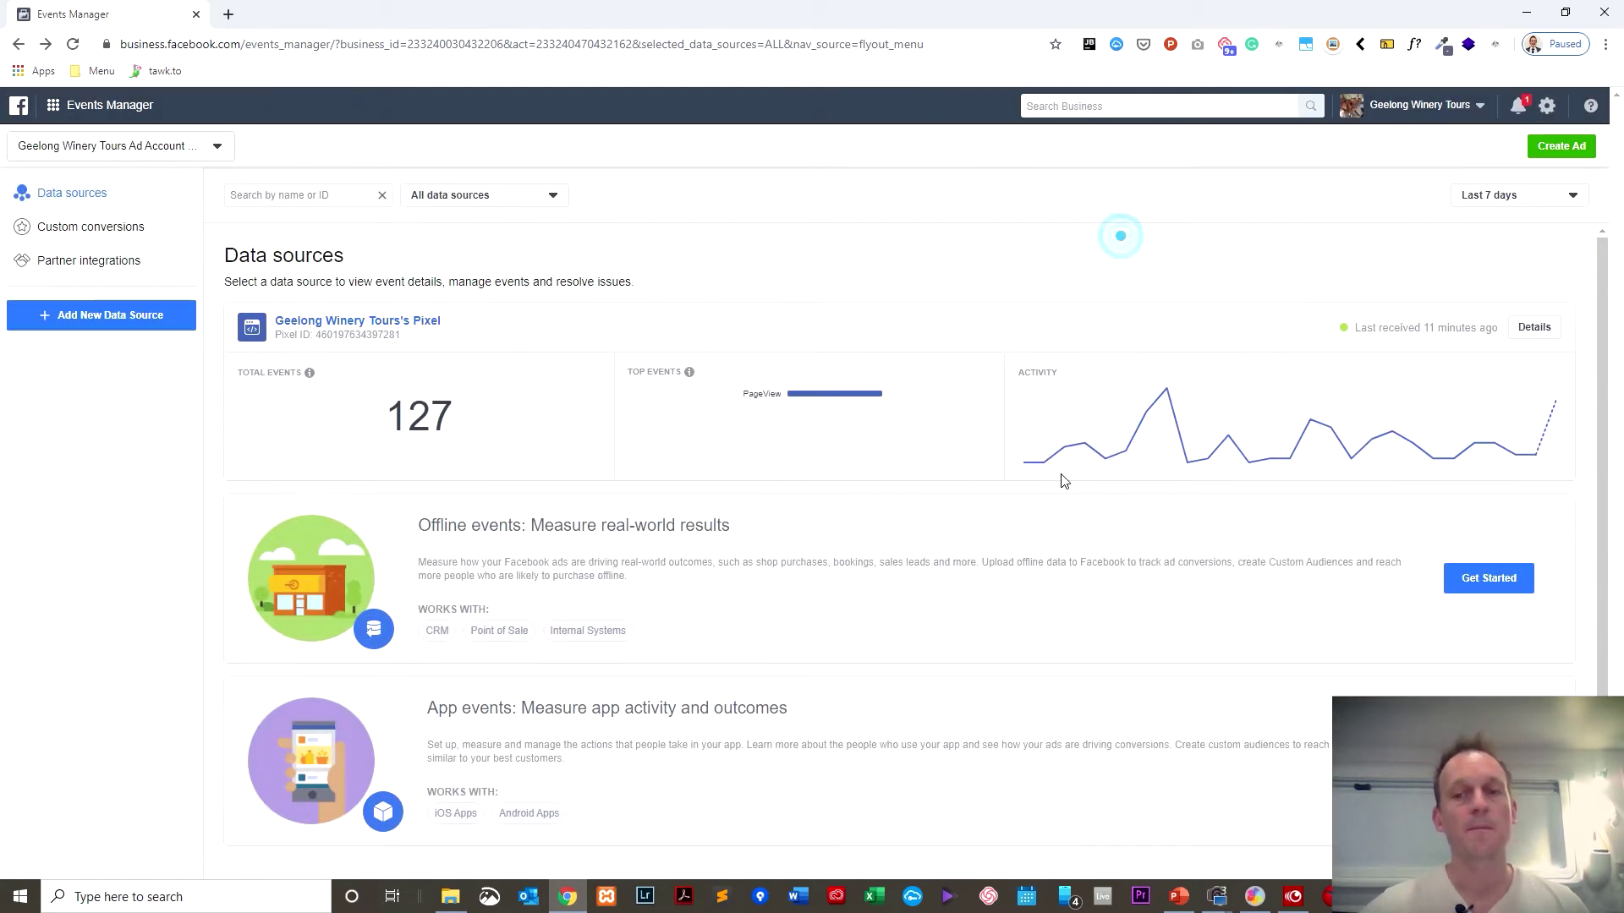
click(421, 321)
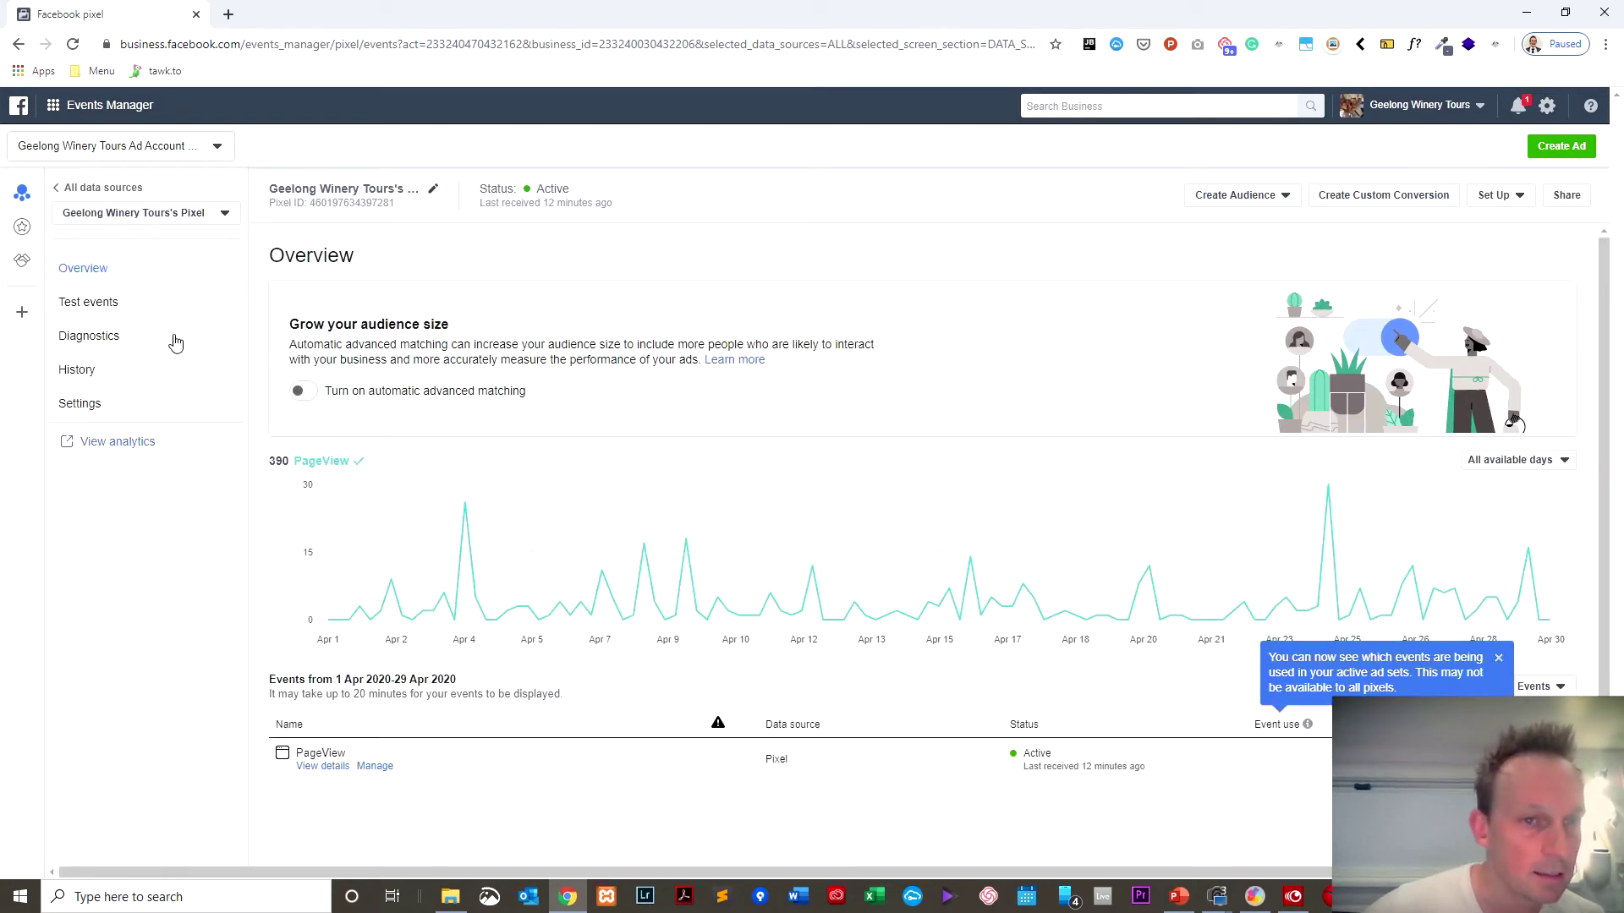
click(89, 411)
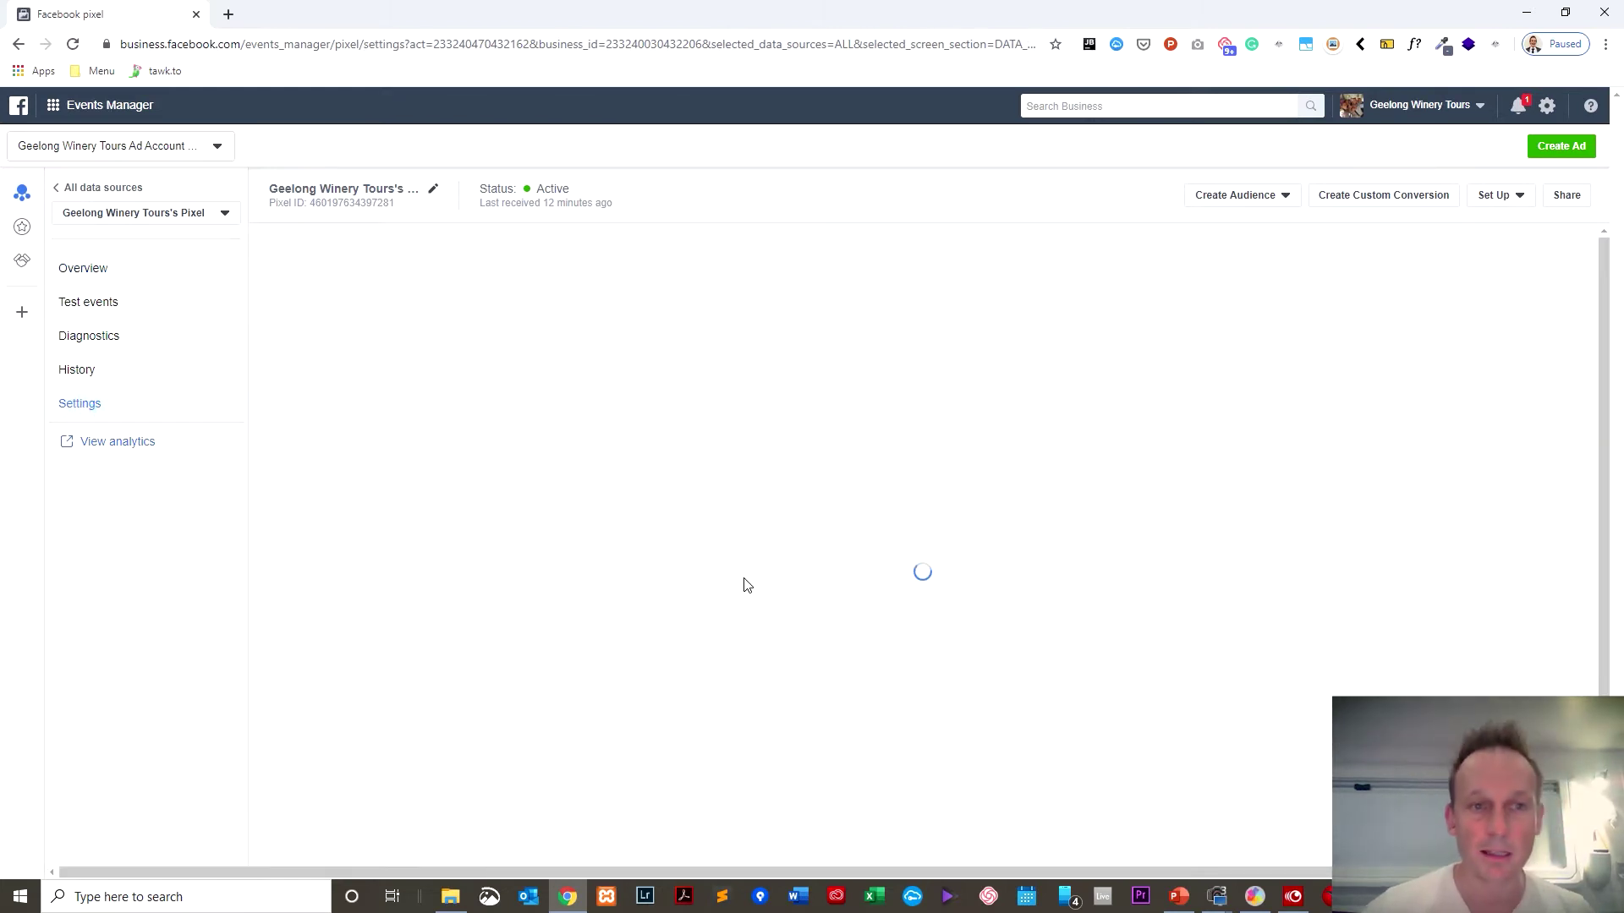
scroll(551, 522, down, 6)
scroll(551, 526, down, 6)
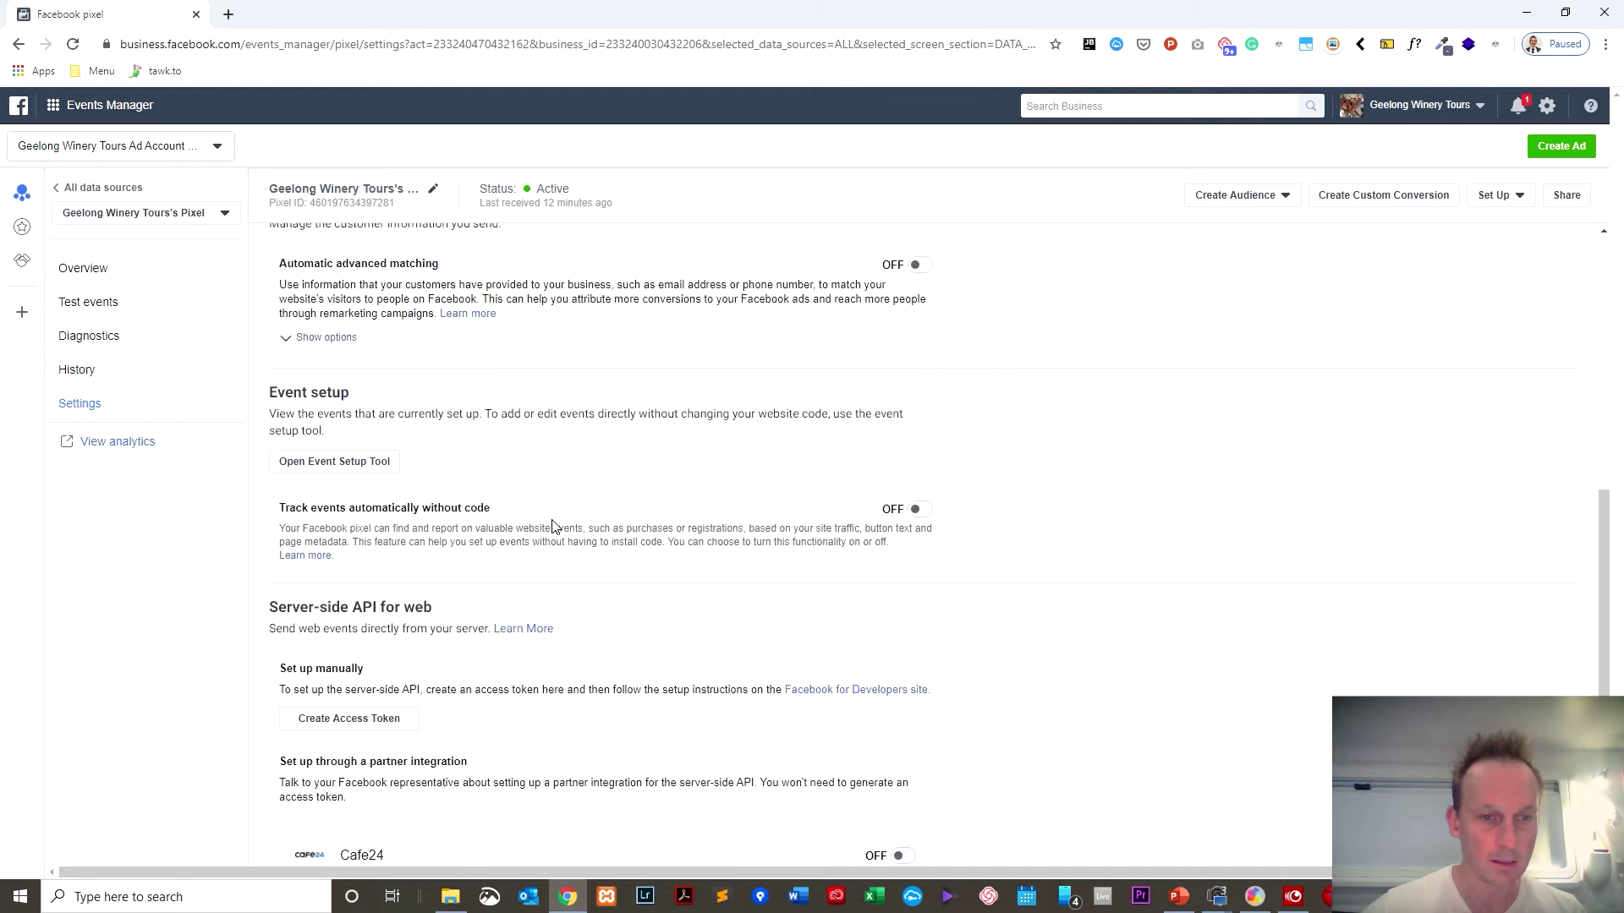
scroll(551, 526, up, 10)
scroll(555, 527, up, 2)
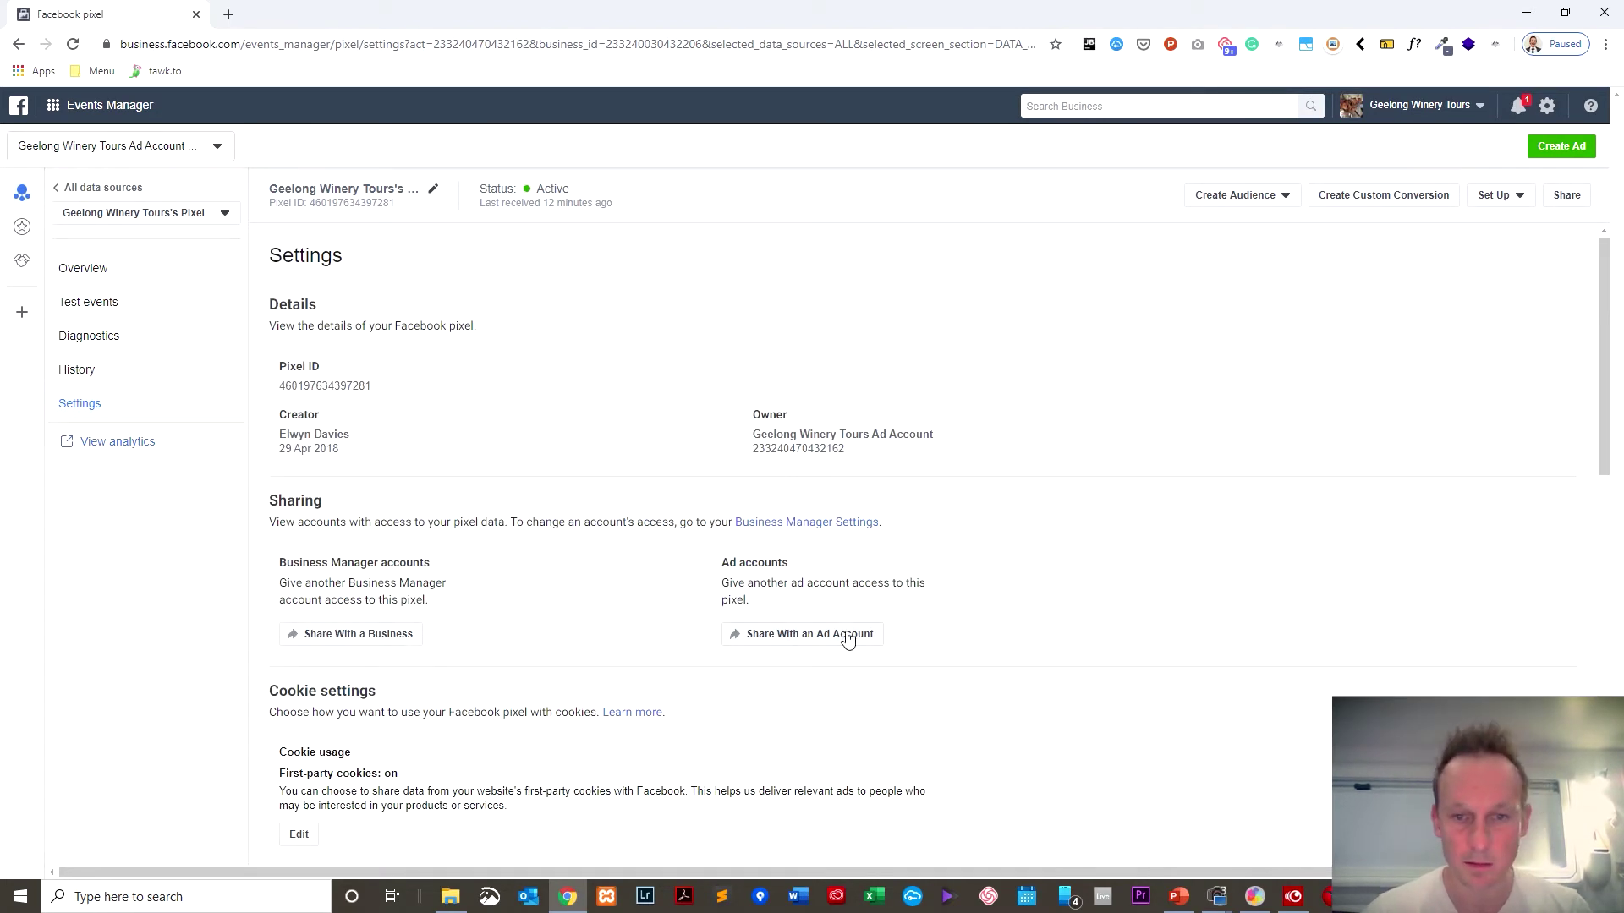
- Open the manual installation instructions for the pixel, copy its base code to the clipboard, and close the instructions
click(1498, 196)
click(1504, 221)
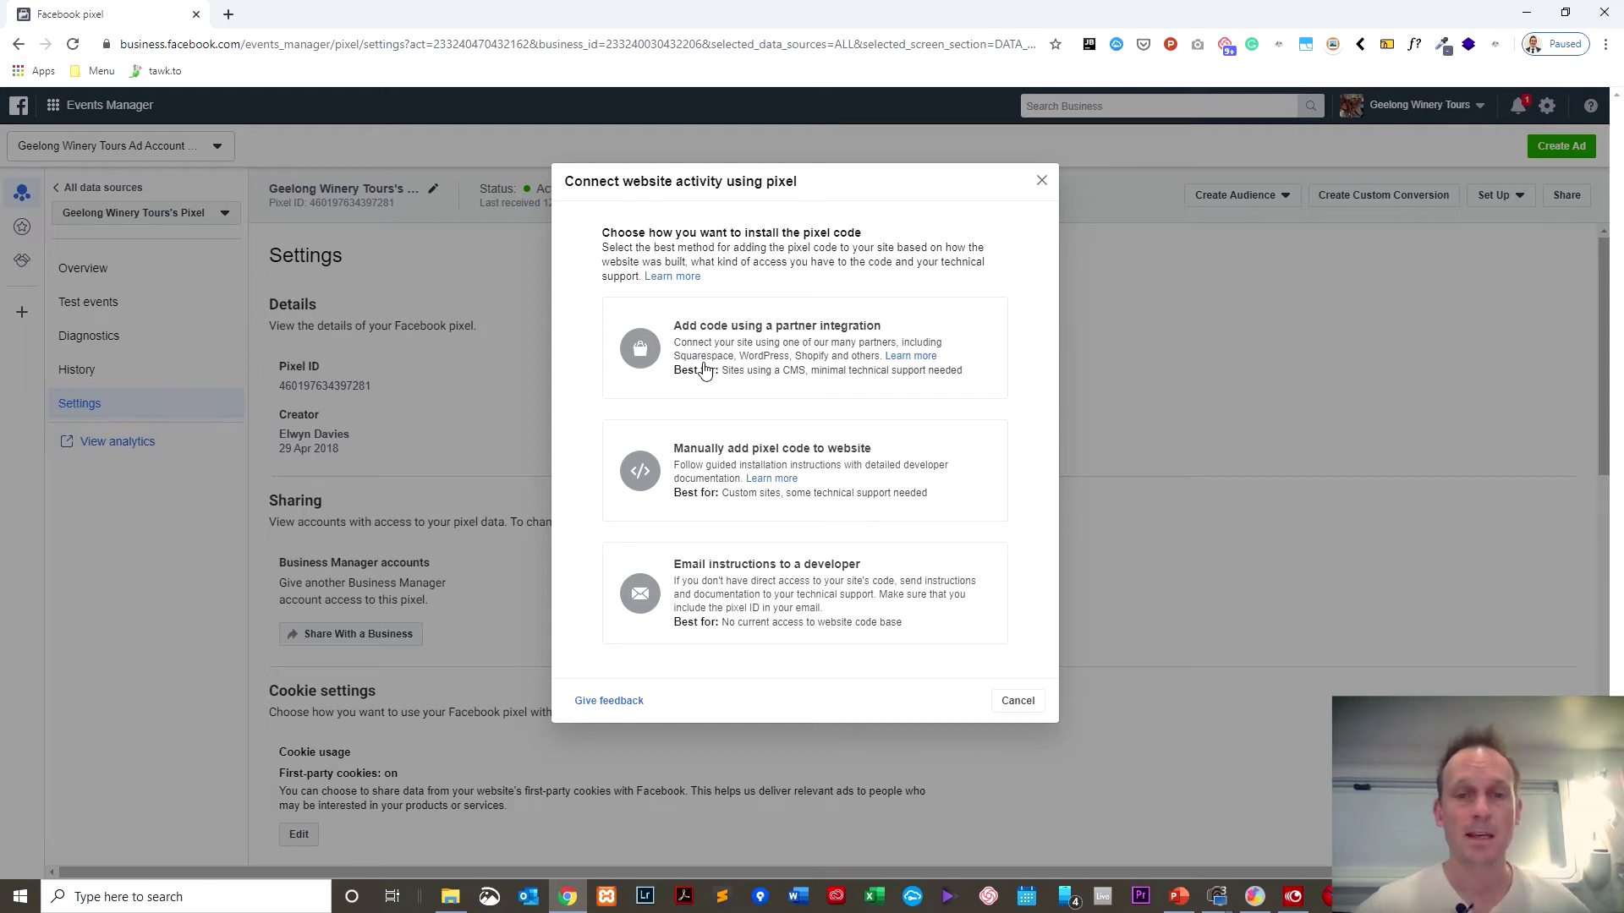
click(735, 458)
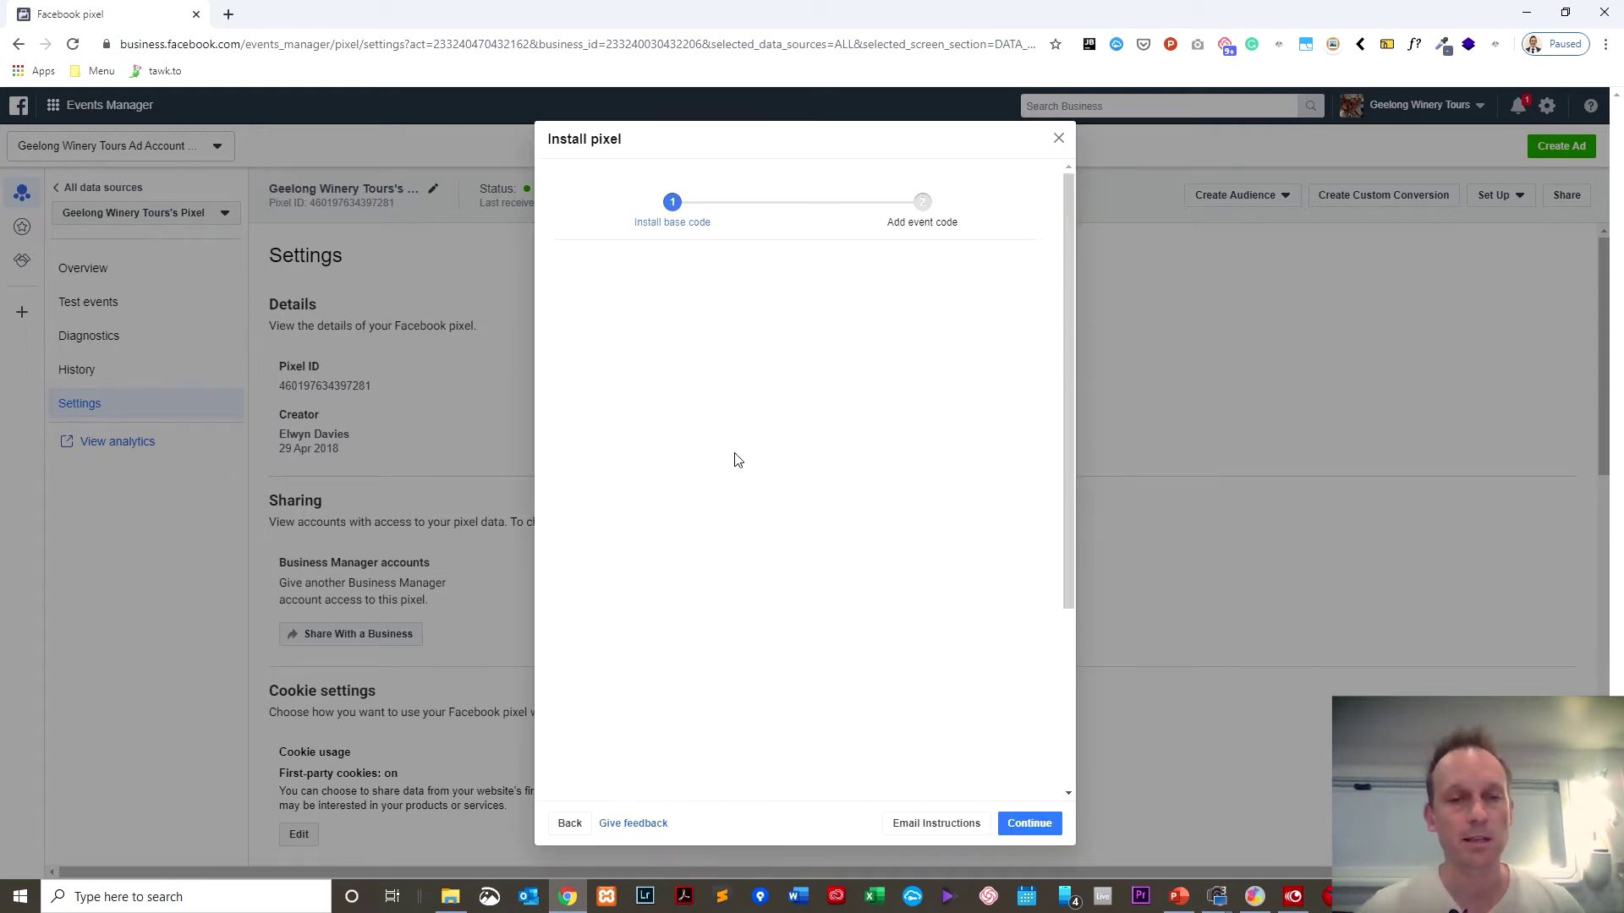
click(798, 545)
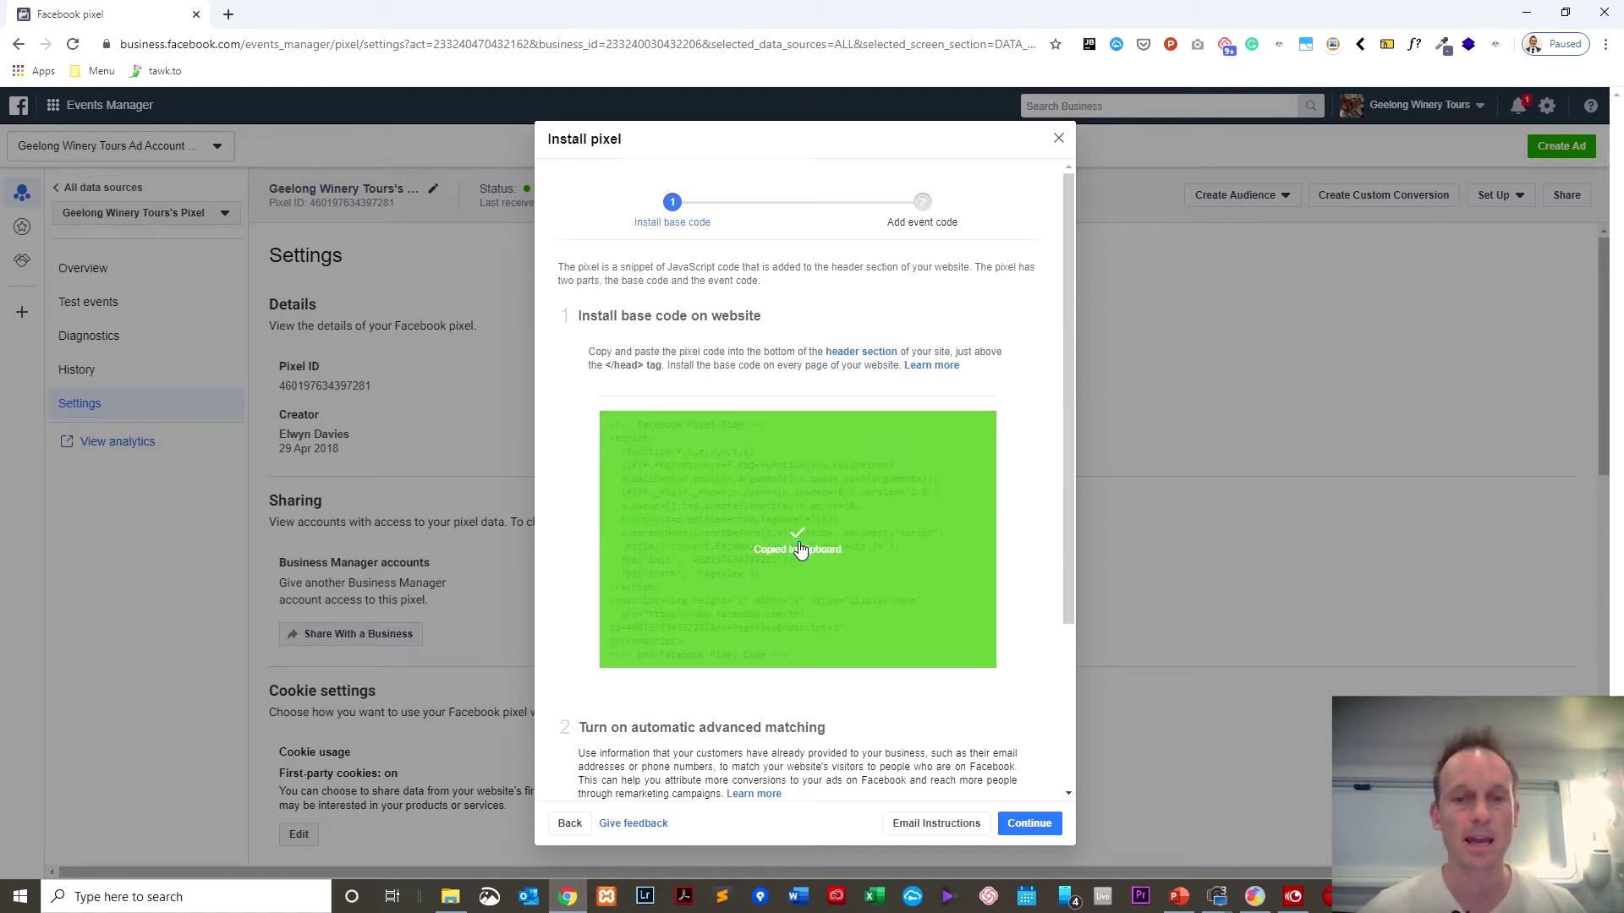
click(1058, 138)
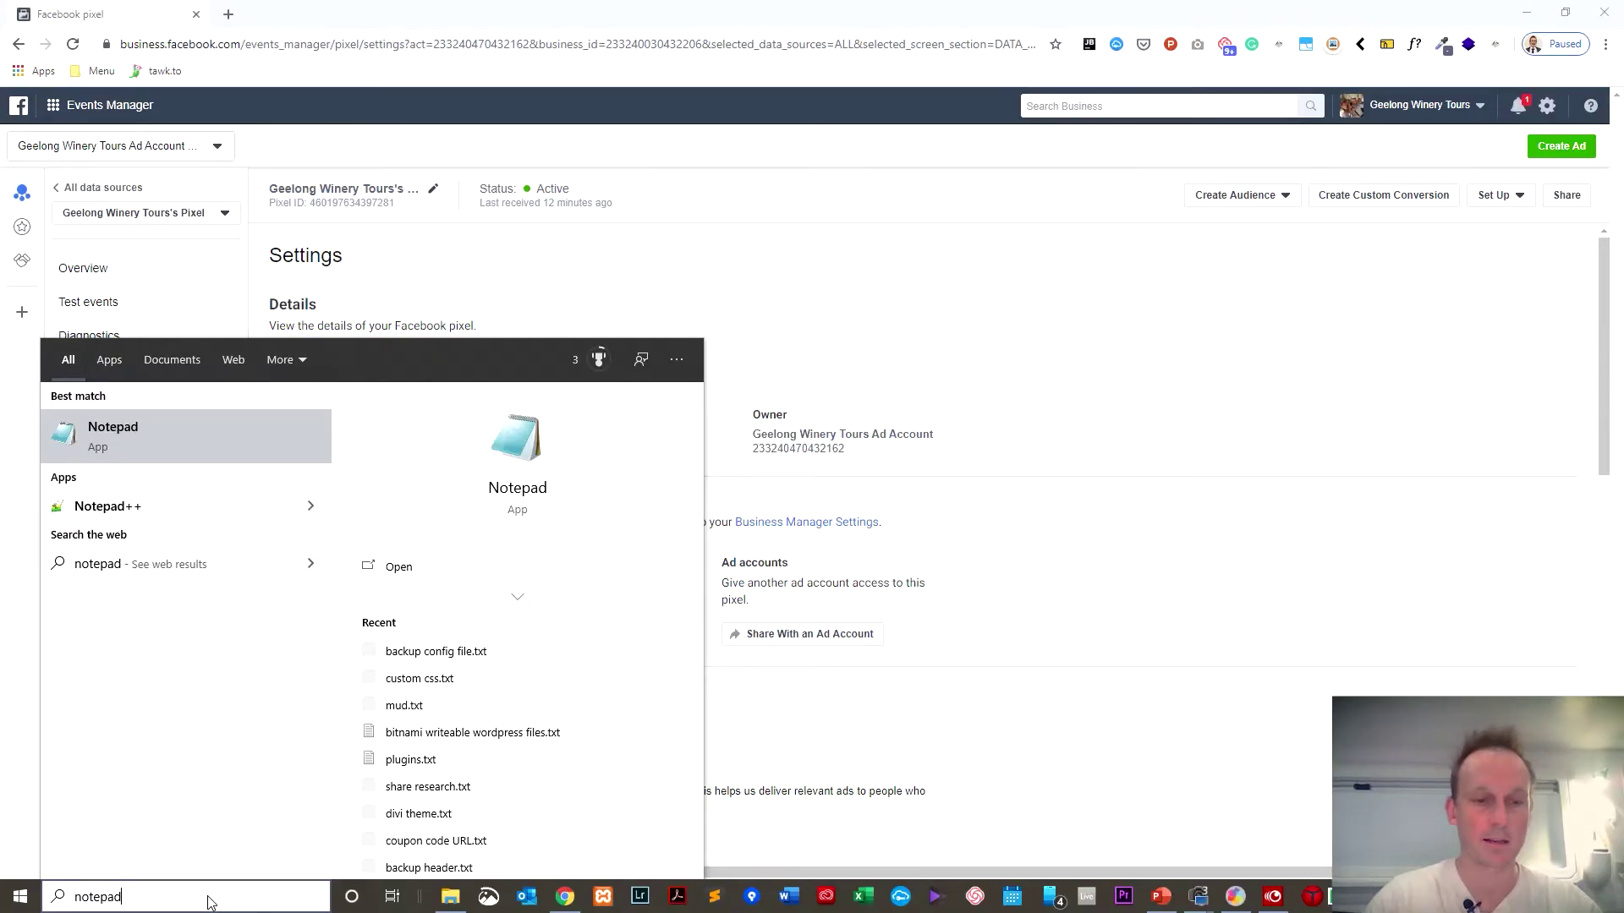
- Switch to Notepad, paste the copied pixel code into a blank document to inspect it, and close it without saving
key(Return)
key(ctrl+v)
drag(361, 457, 65, 131)
click(1182, 97)
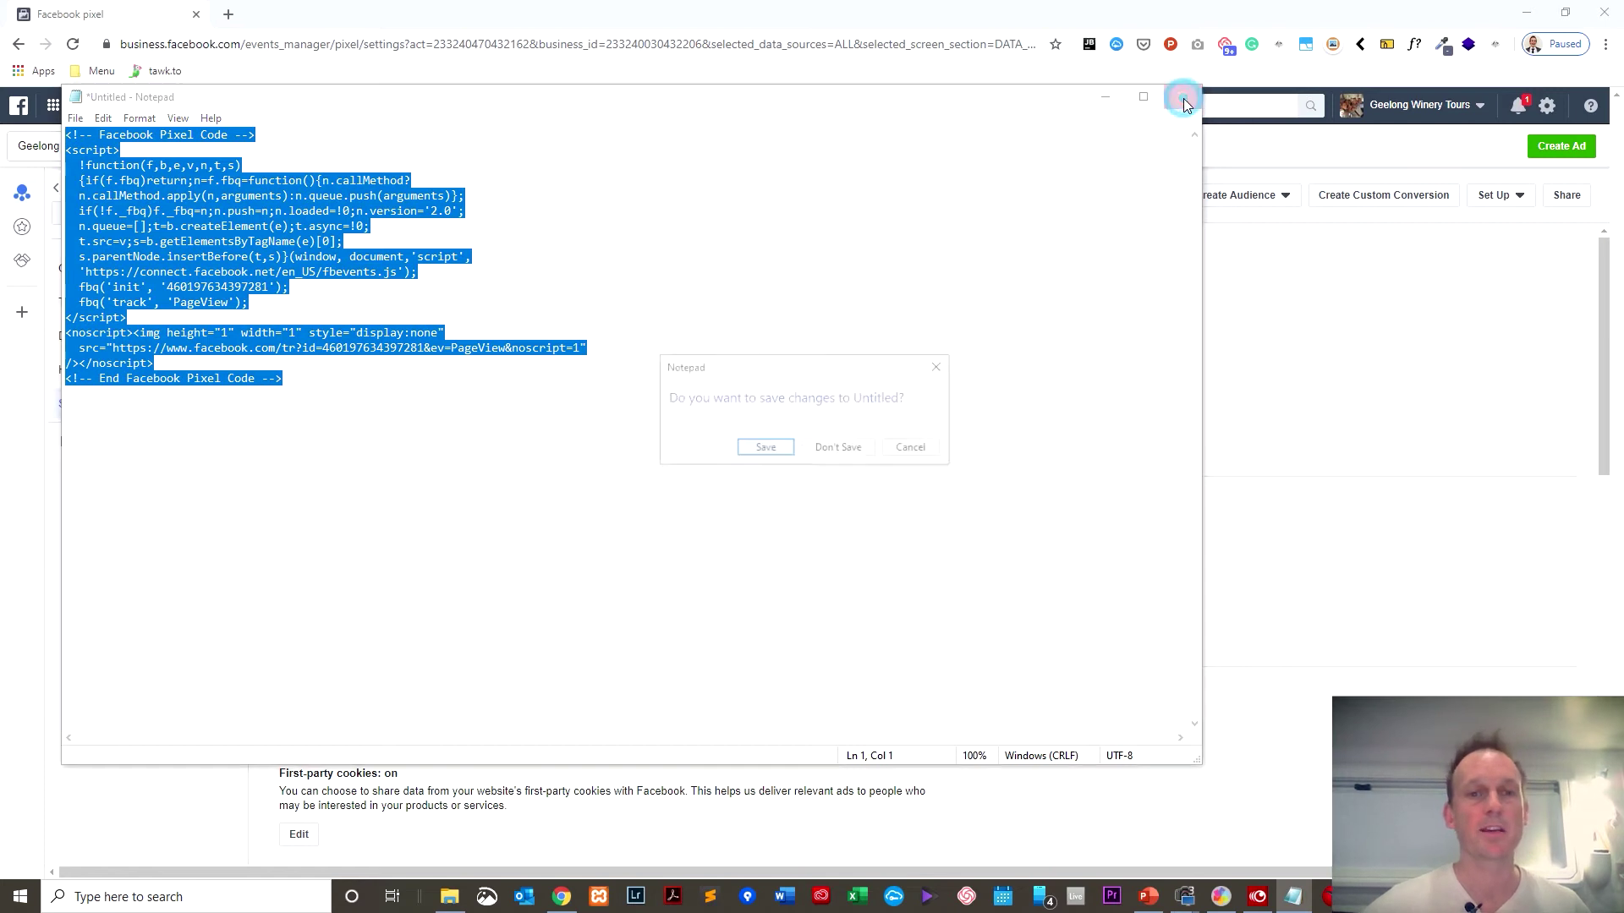
click(837, 447)
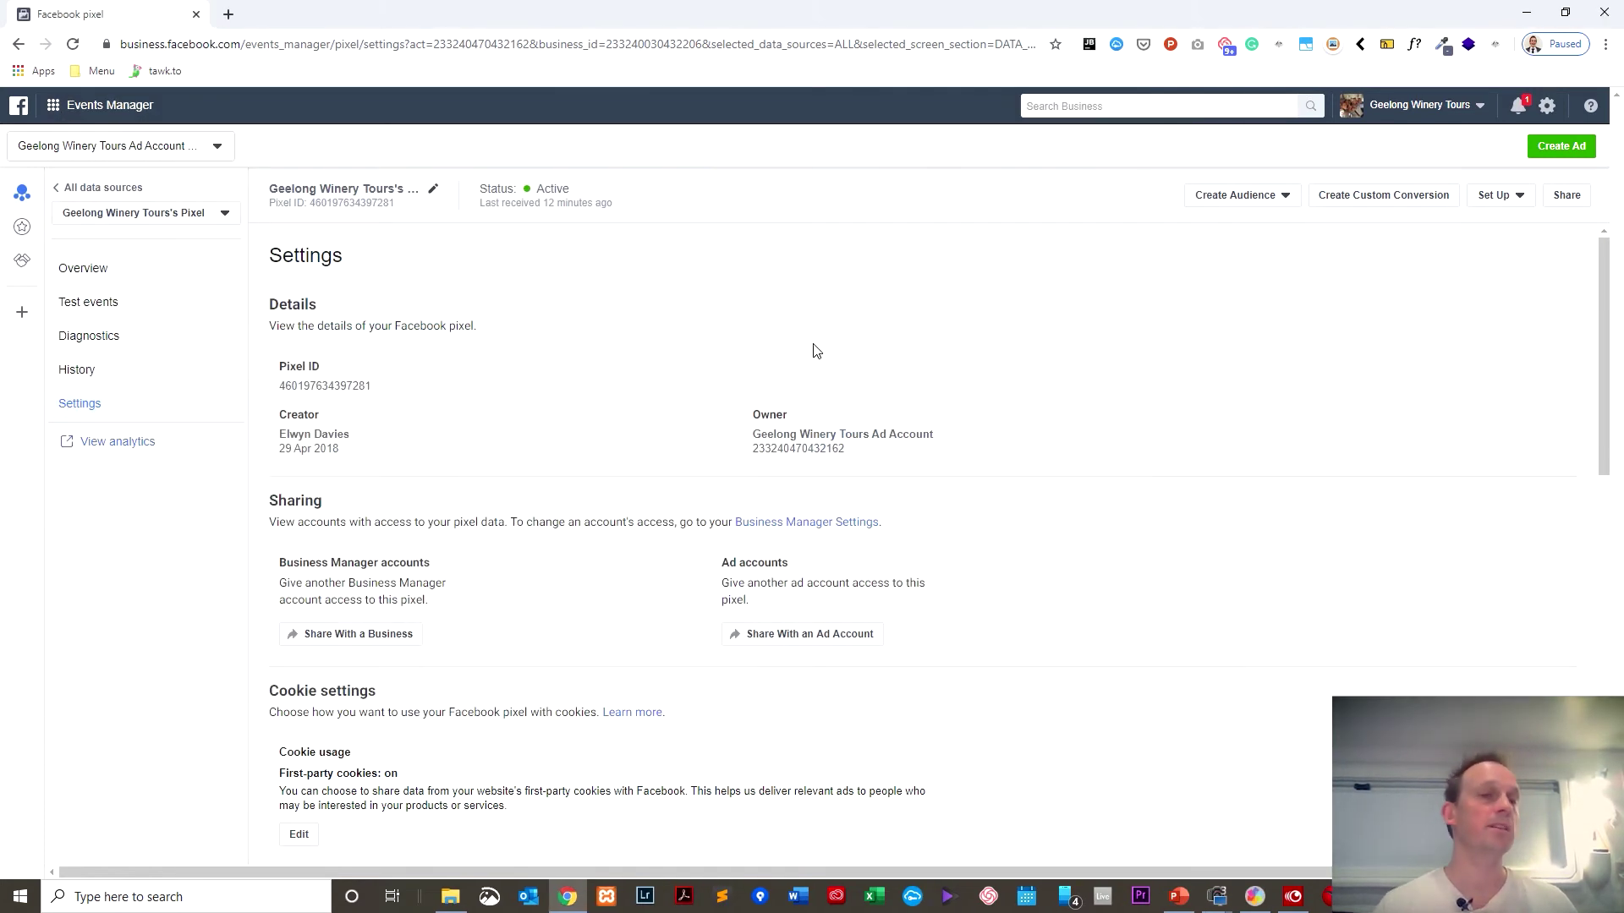
- Go to the Audiences page and start a new custom audience with Website as its source
click(22, 193)
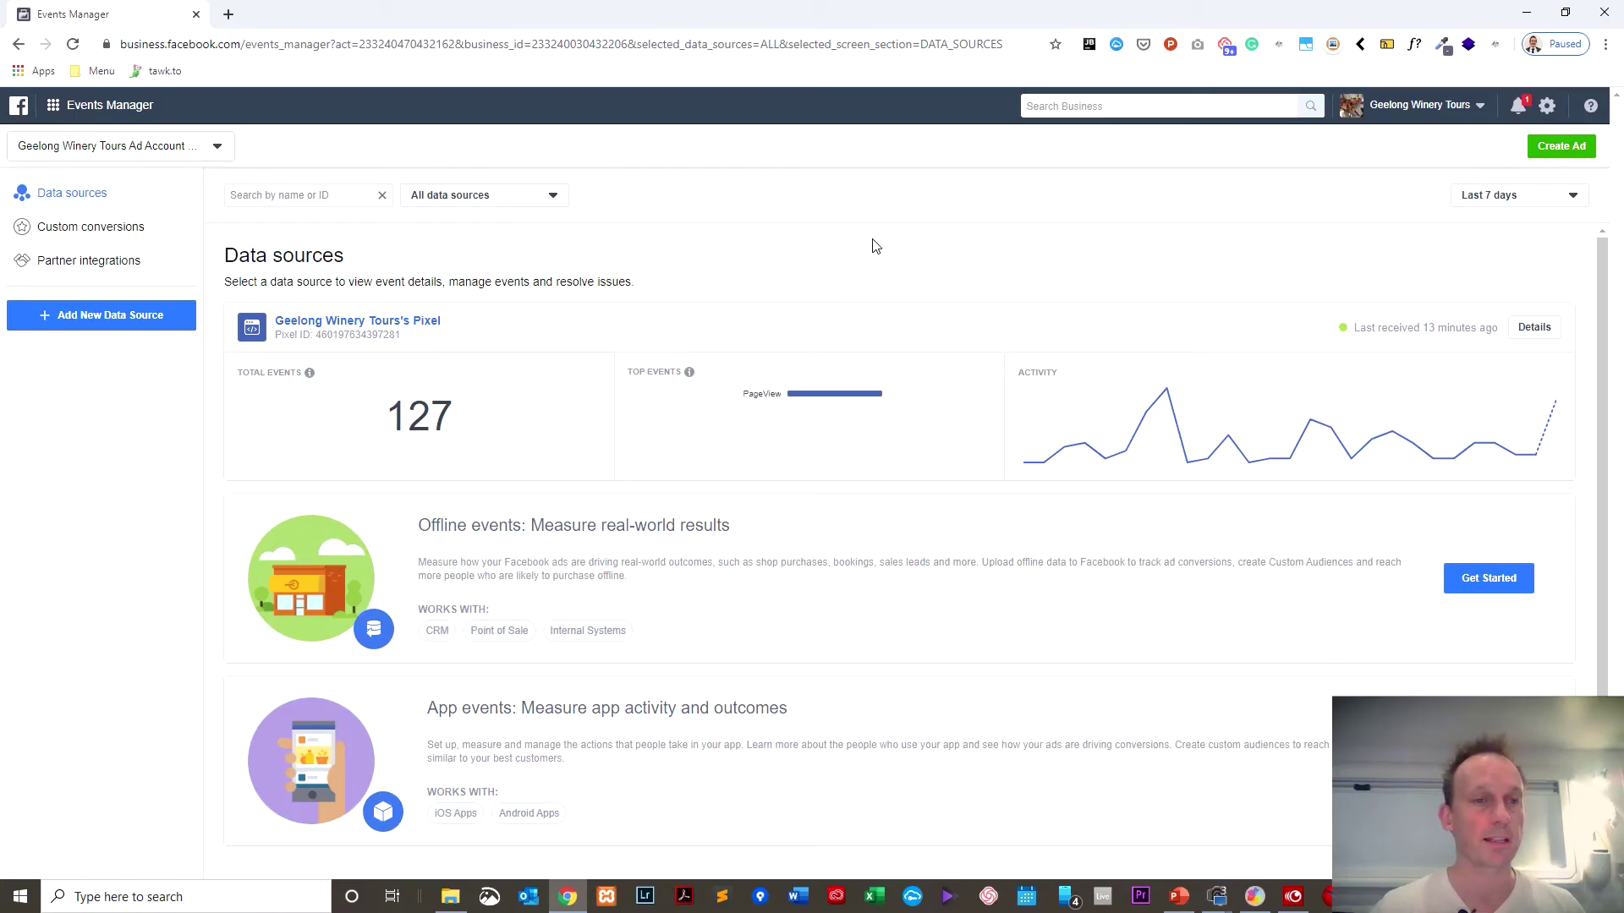
click(51, 107)
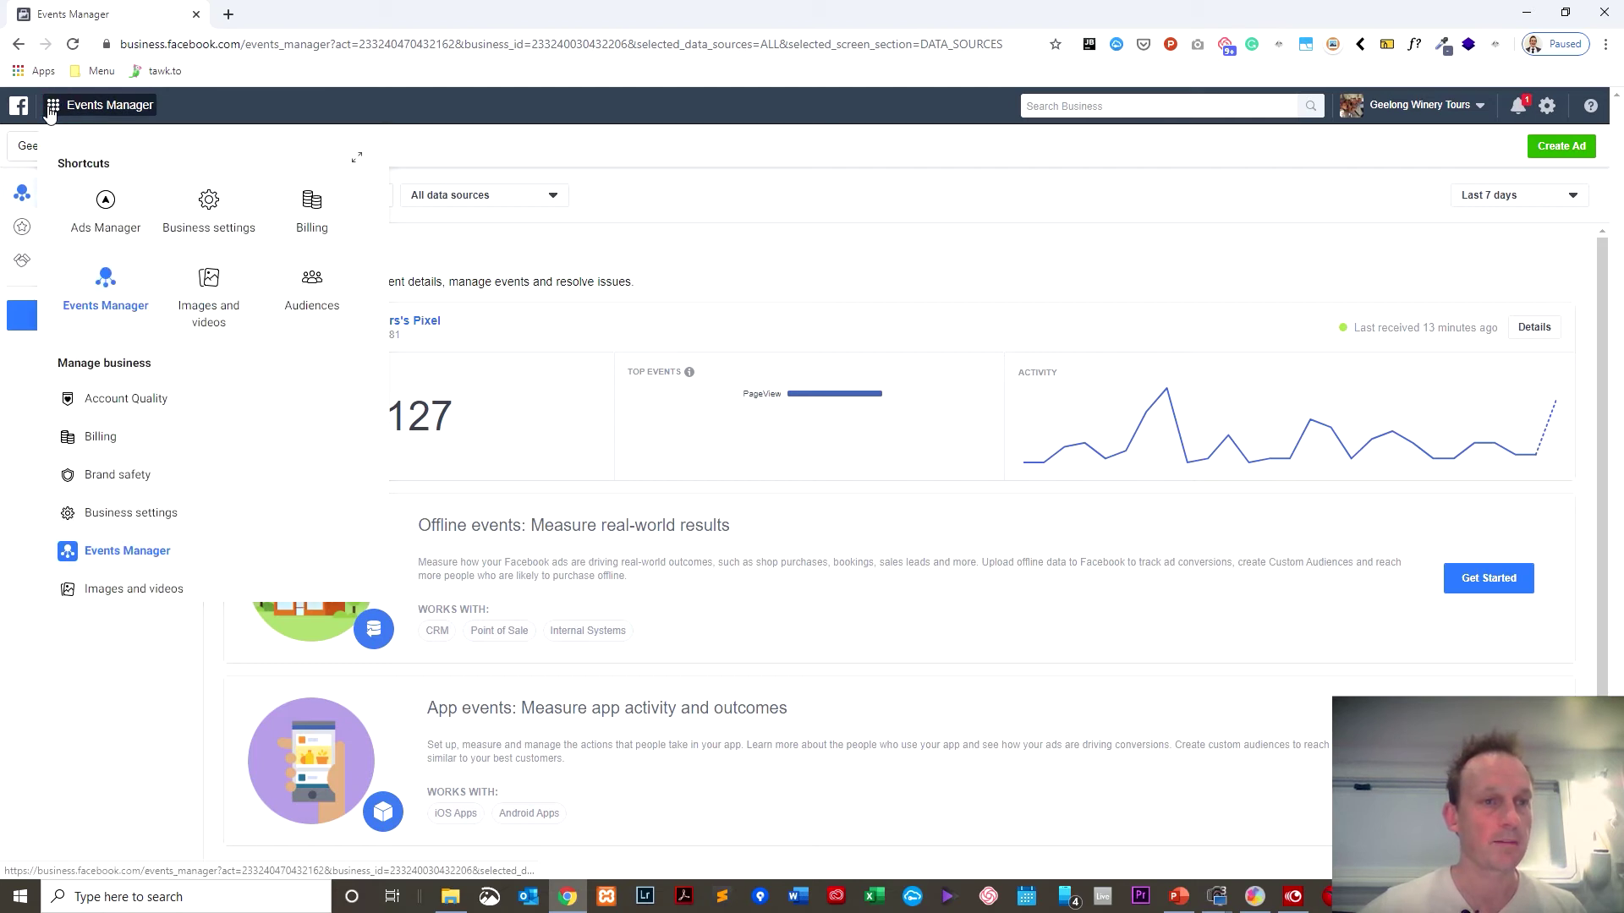
click(314, 284)
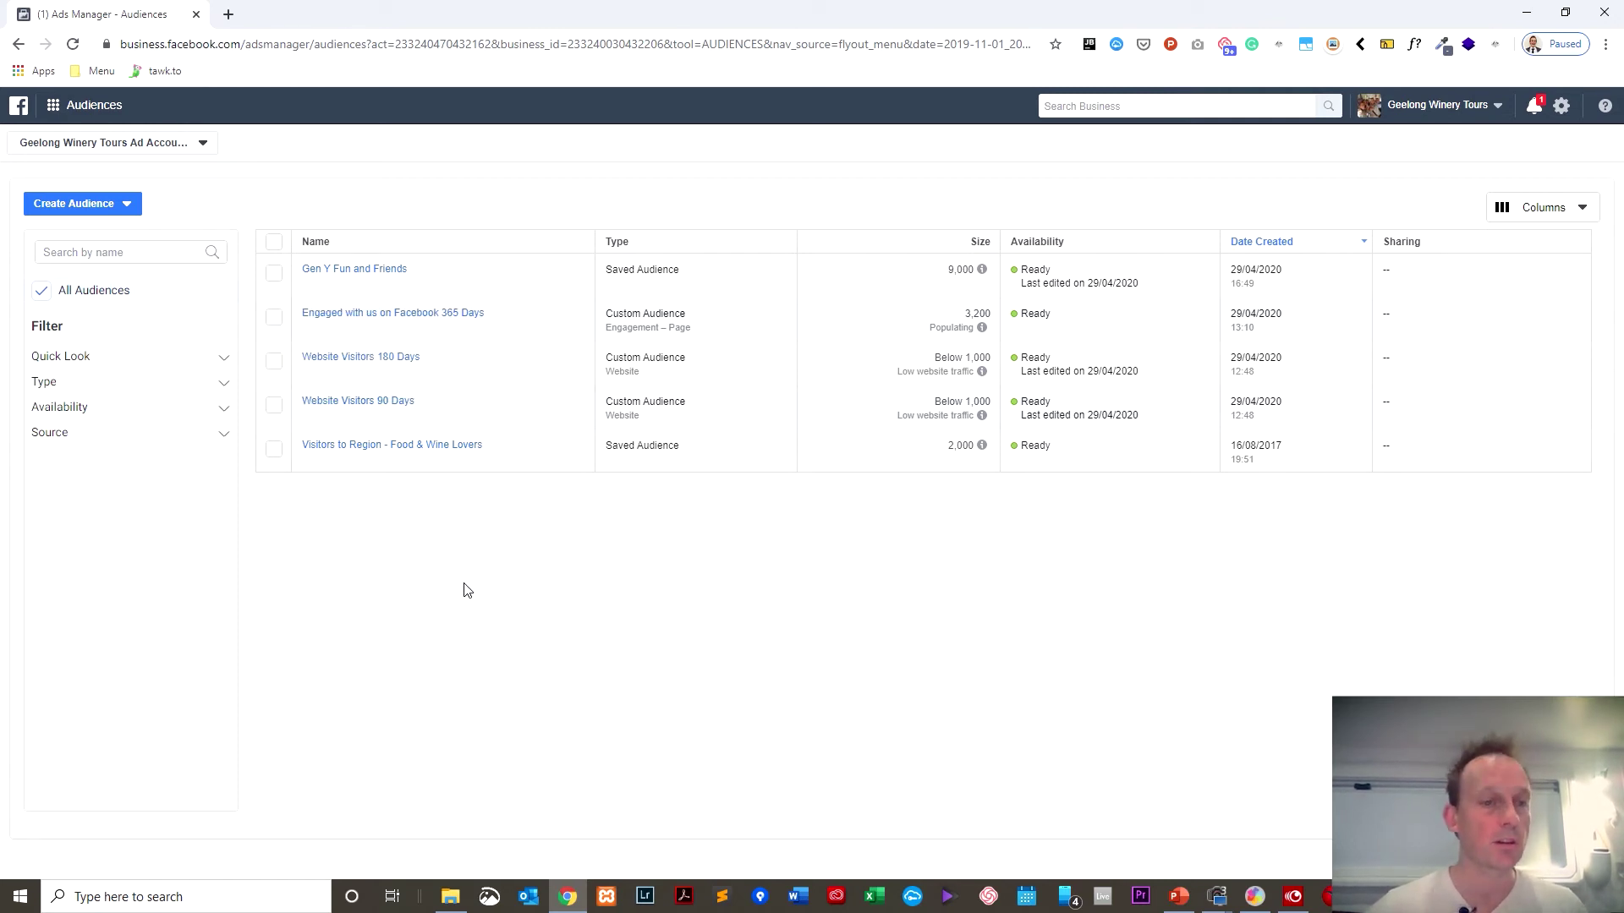
click(90, 209)
click(87, 239)
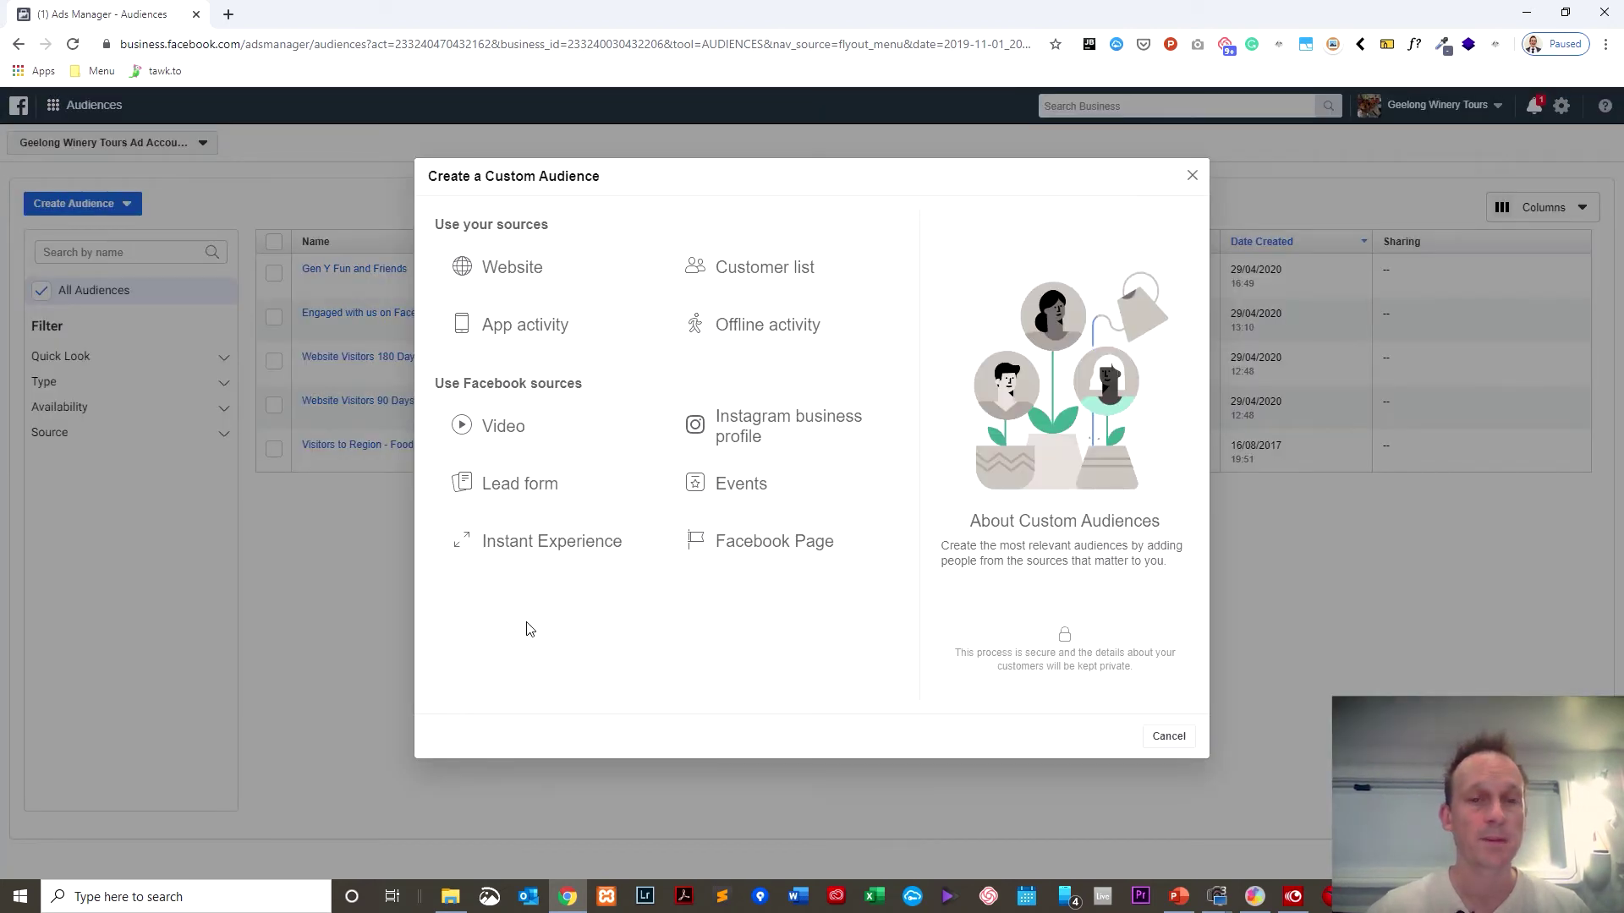
click(518, 269)
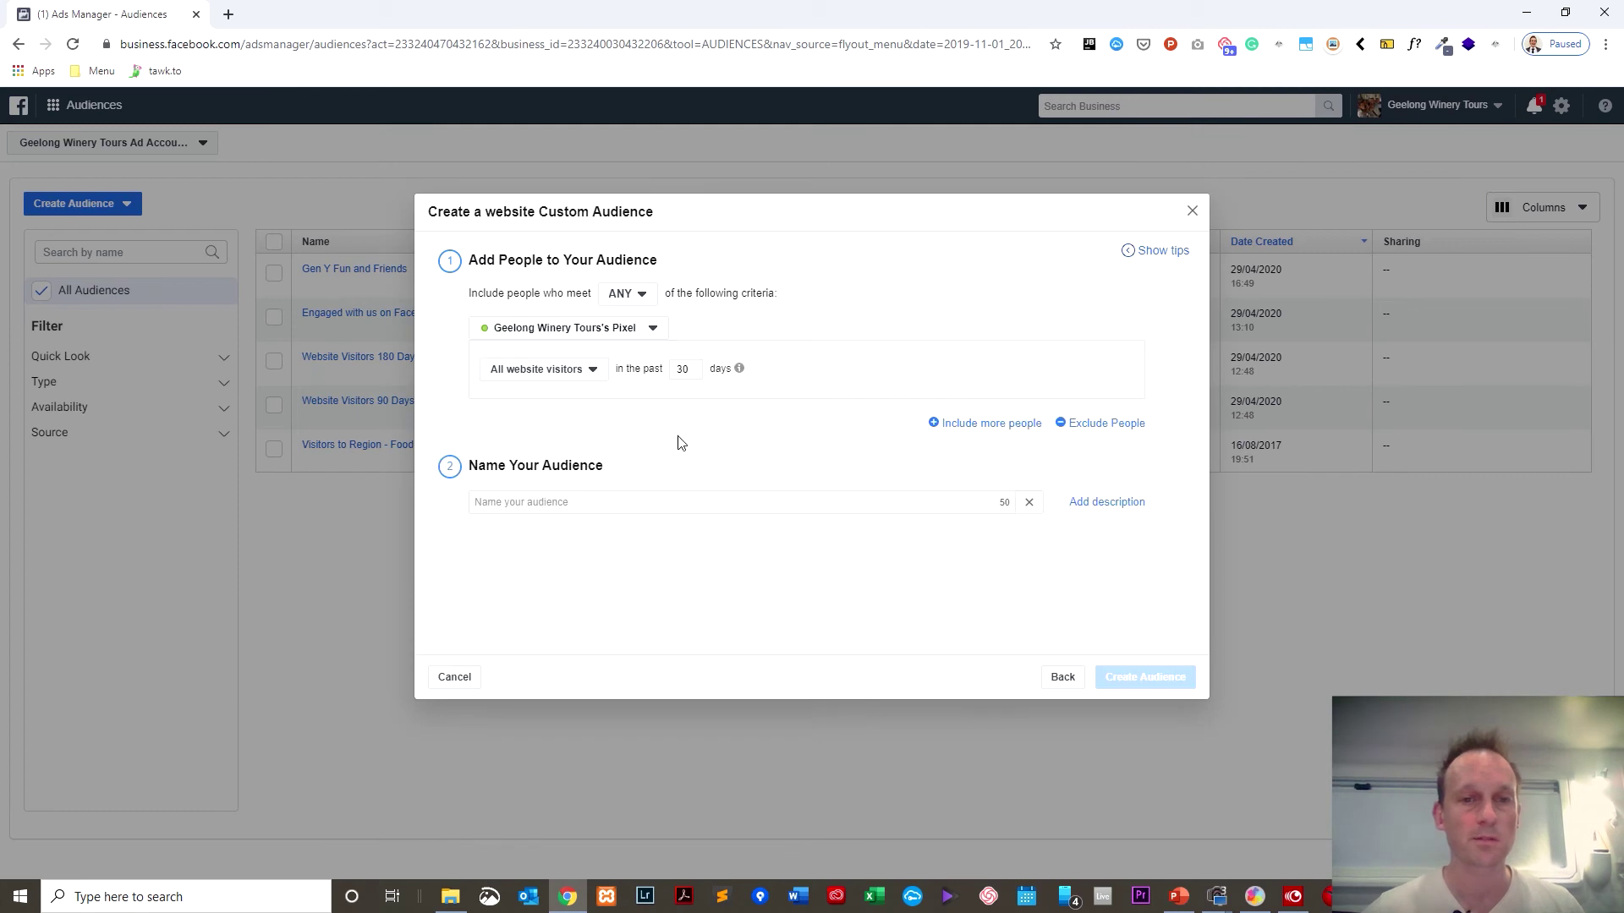
- Target people who visited specific web pages with a URL containing "wedding" in the past 180 days
click(640, 294)
click(507, 431)
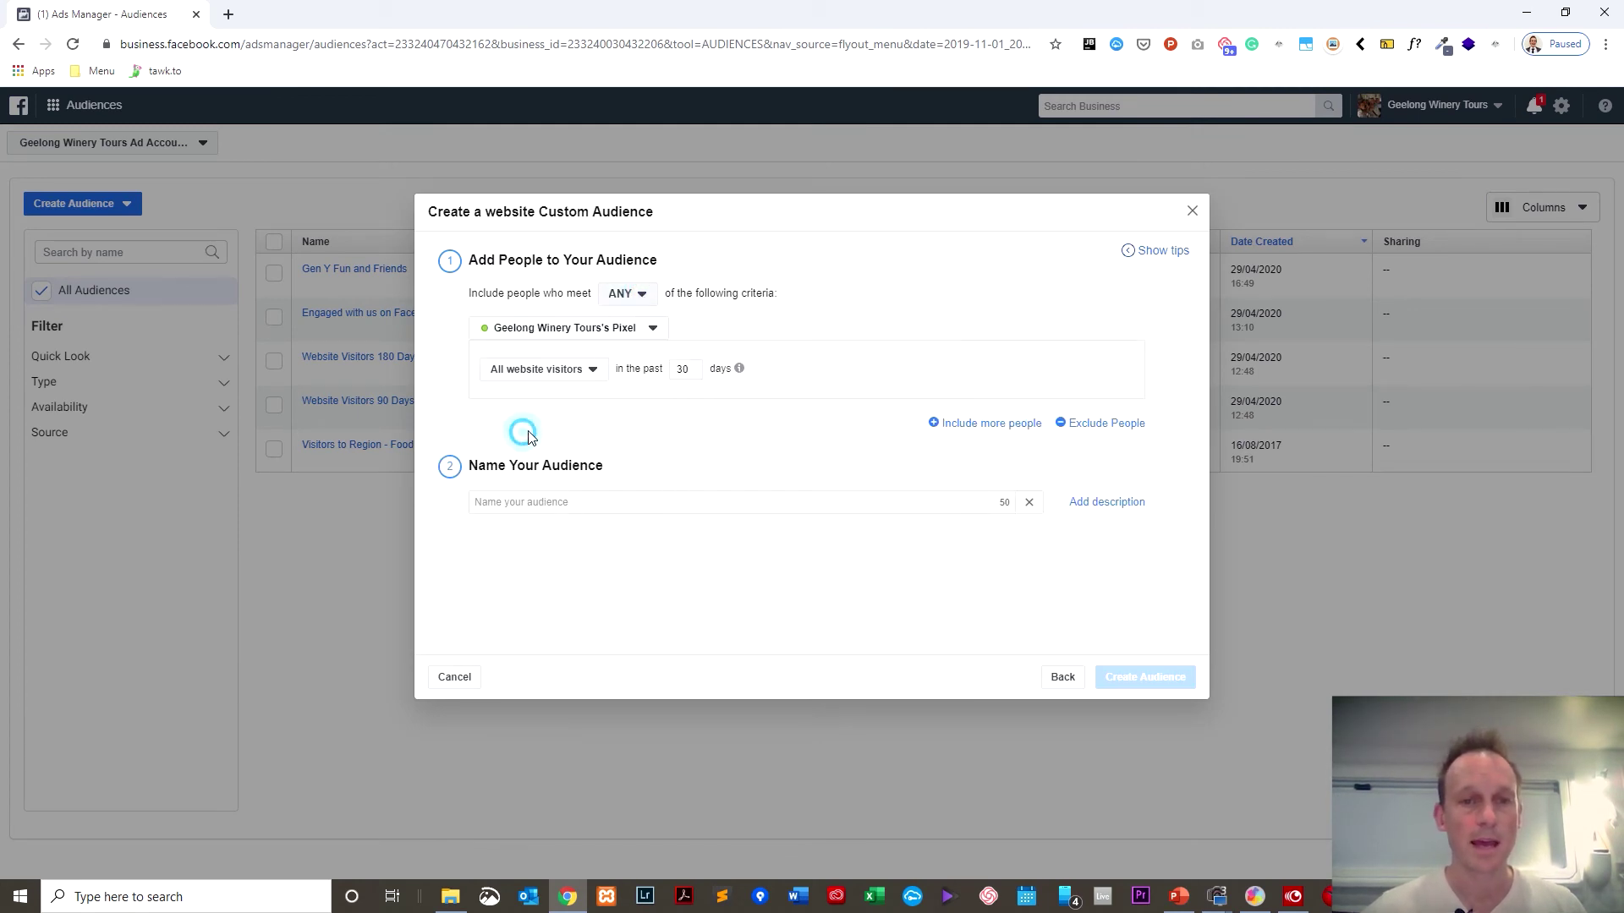
click(535, 370)
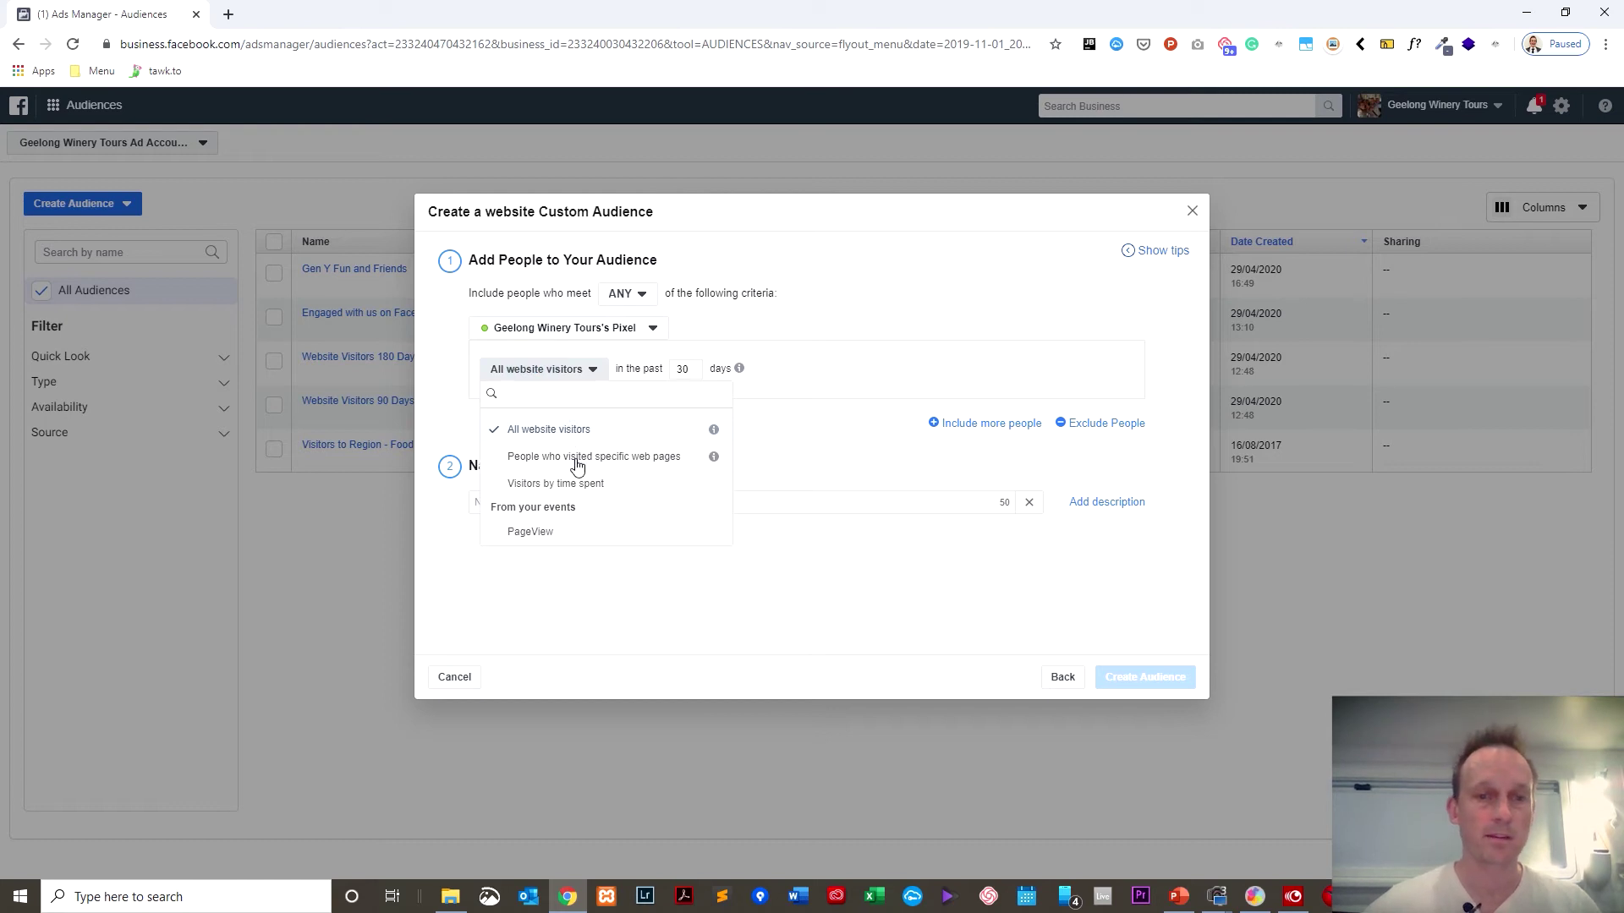
click(573, 461)
click(636, 424)
text(/wedding)
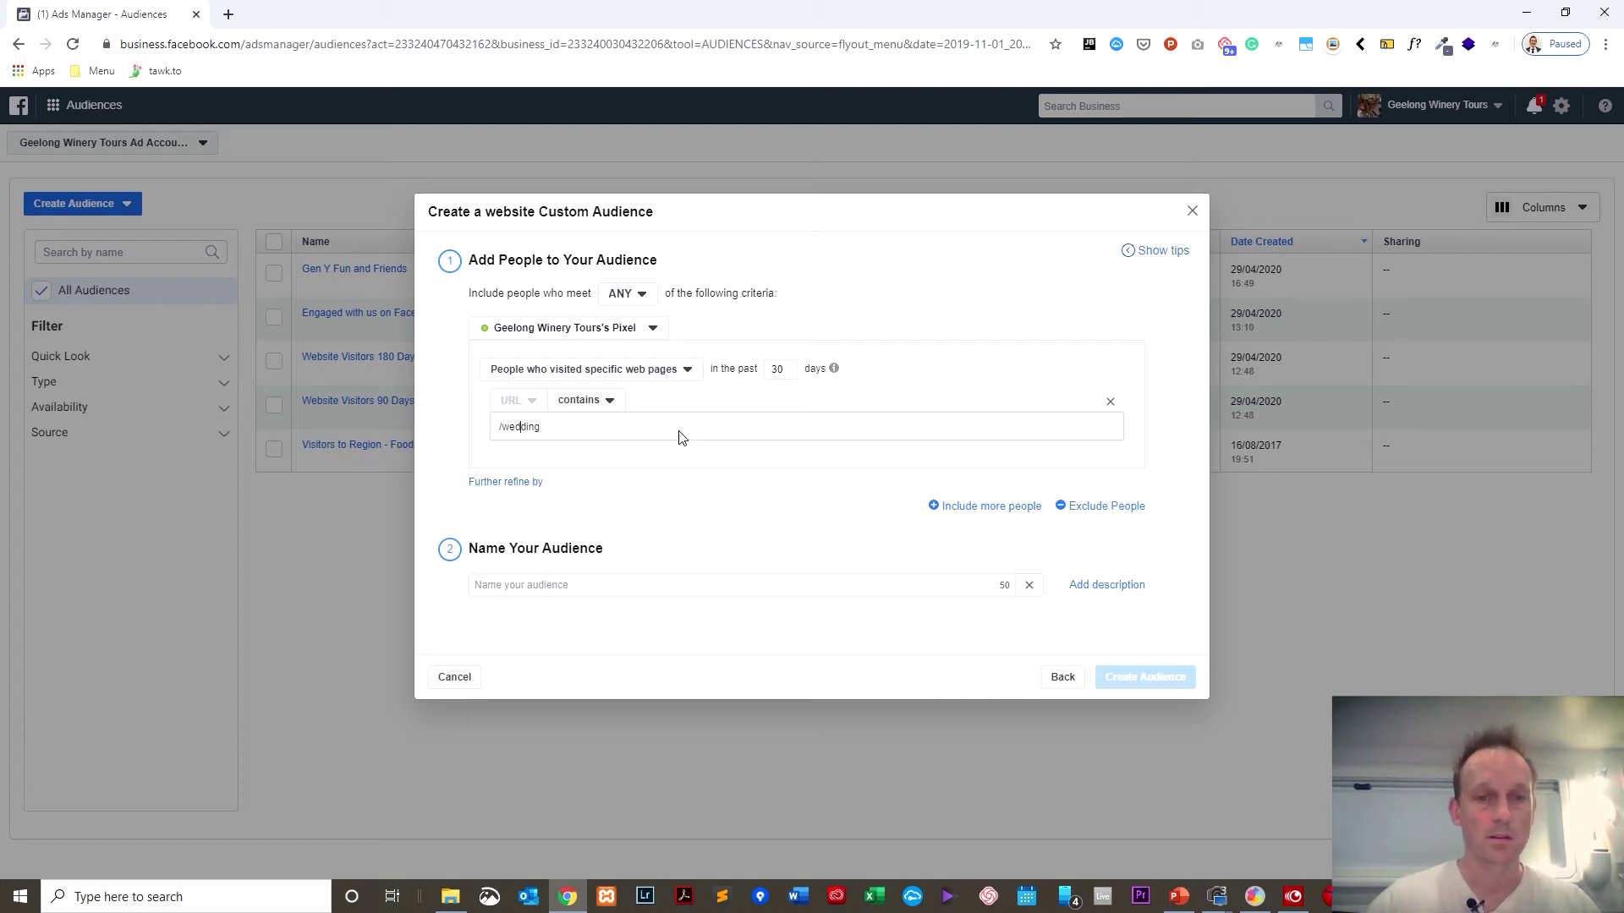
key(Delete)
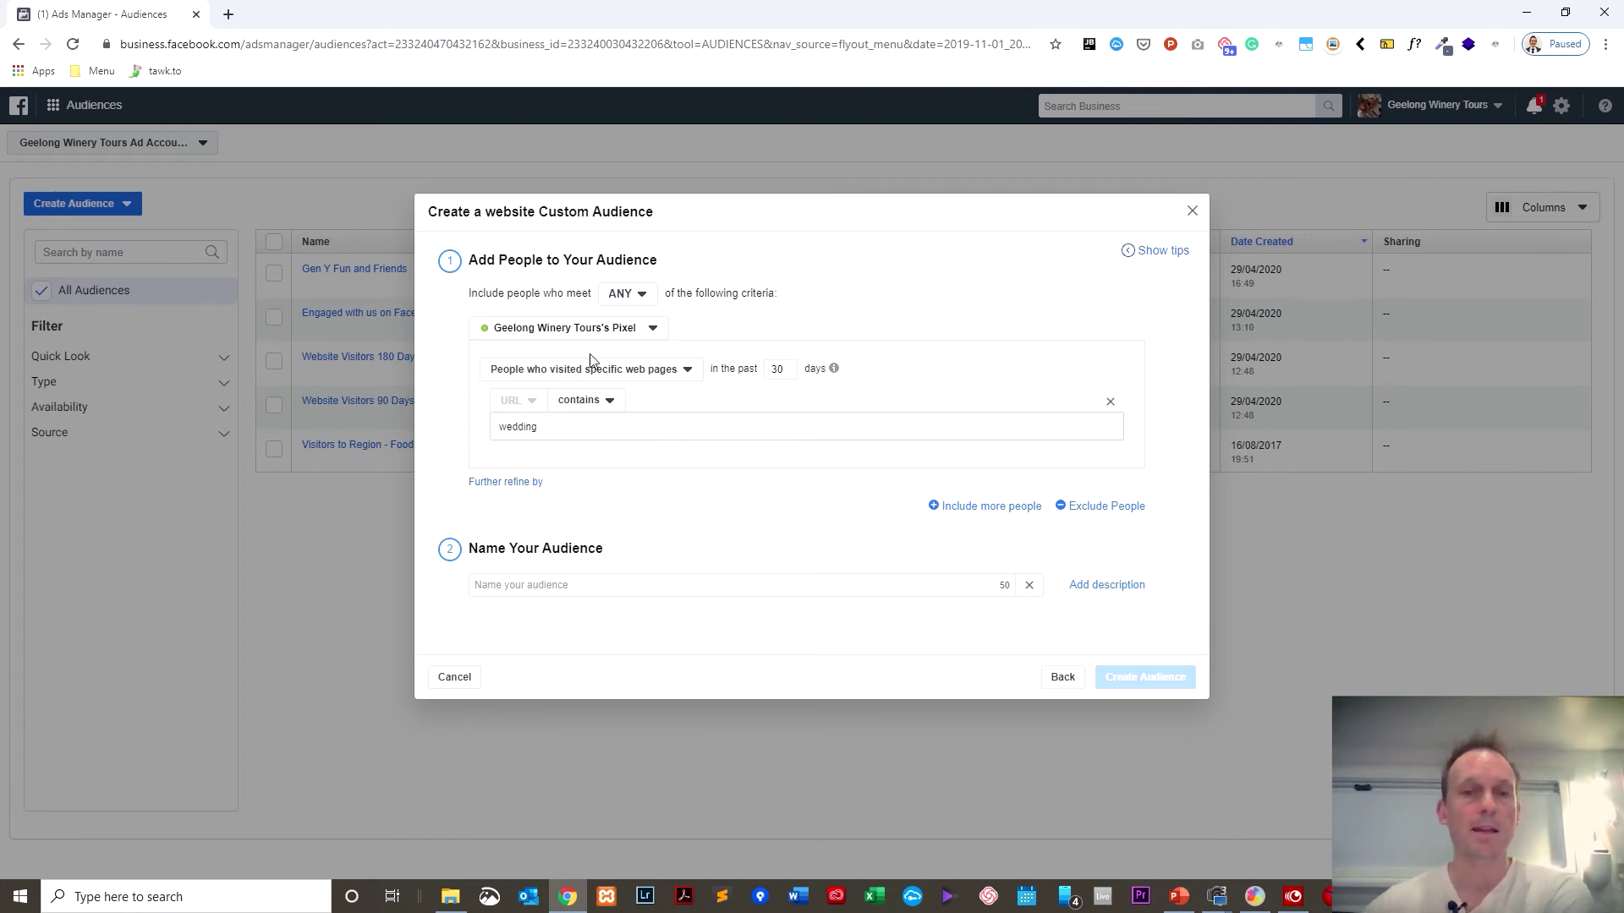
double_click(776, 369)
text(180)
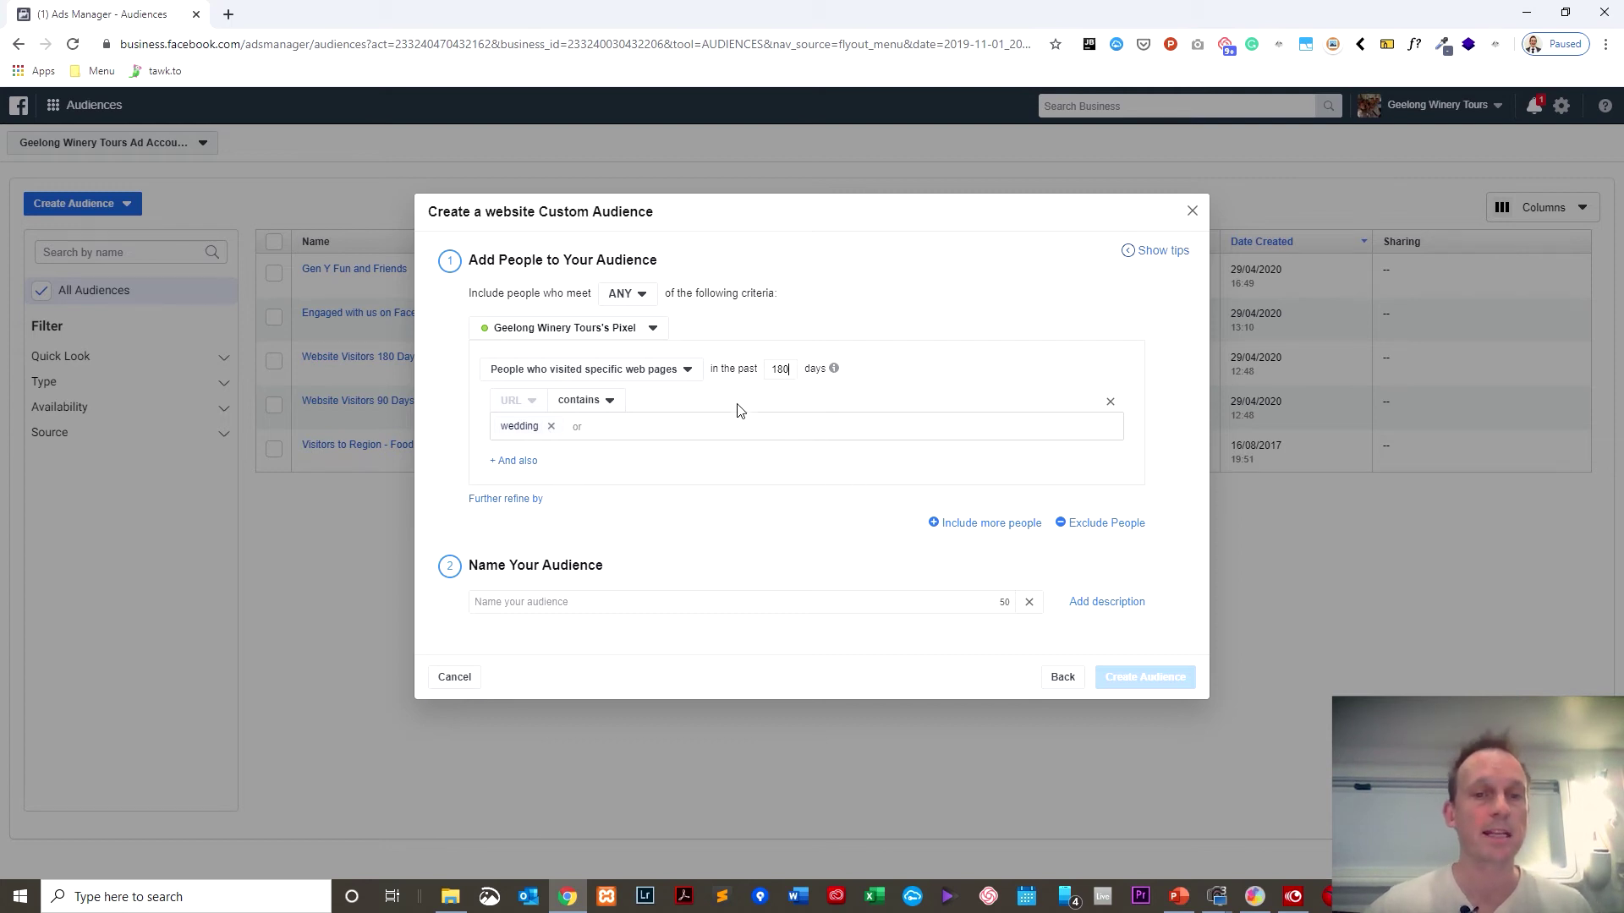
- Name the audience "Wedding Website Visitors"
click(600, 598)
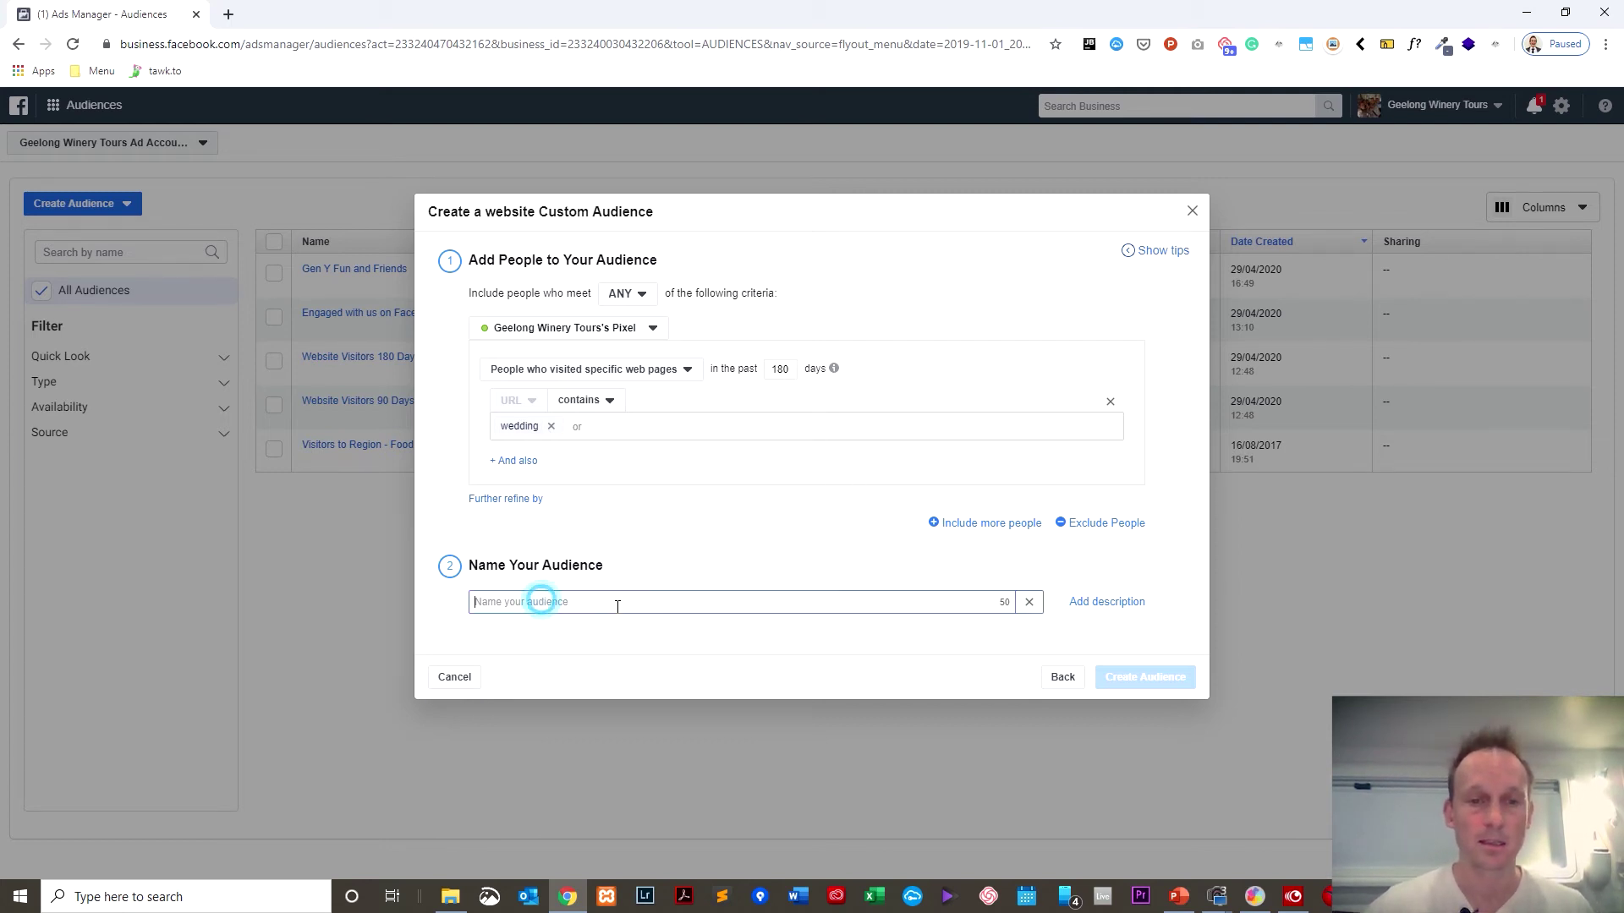
text(Wedding )
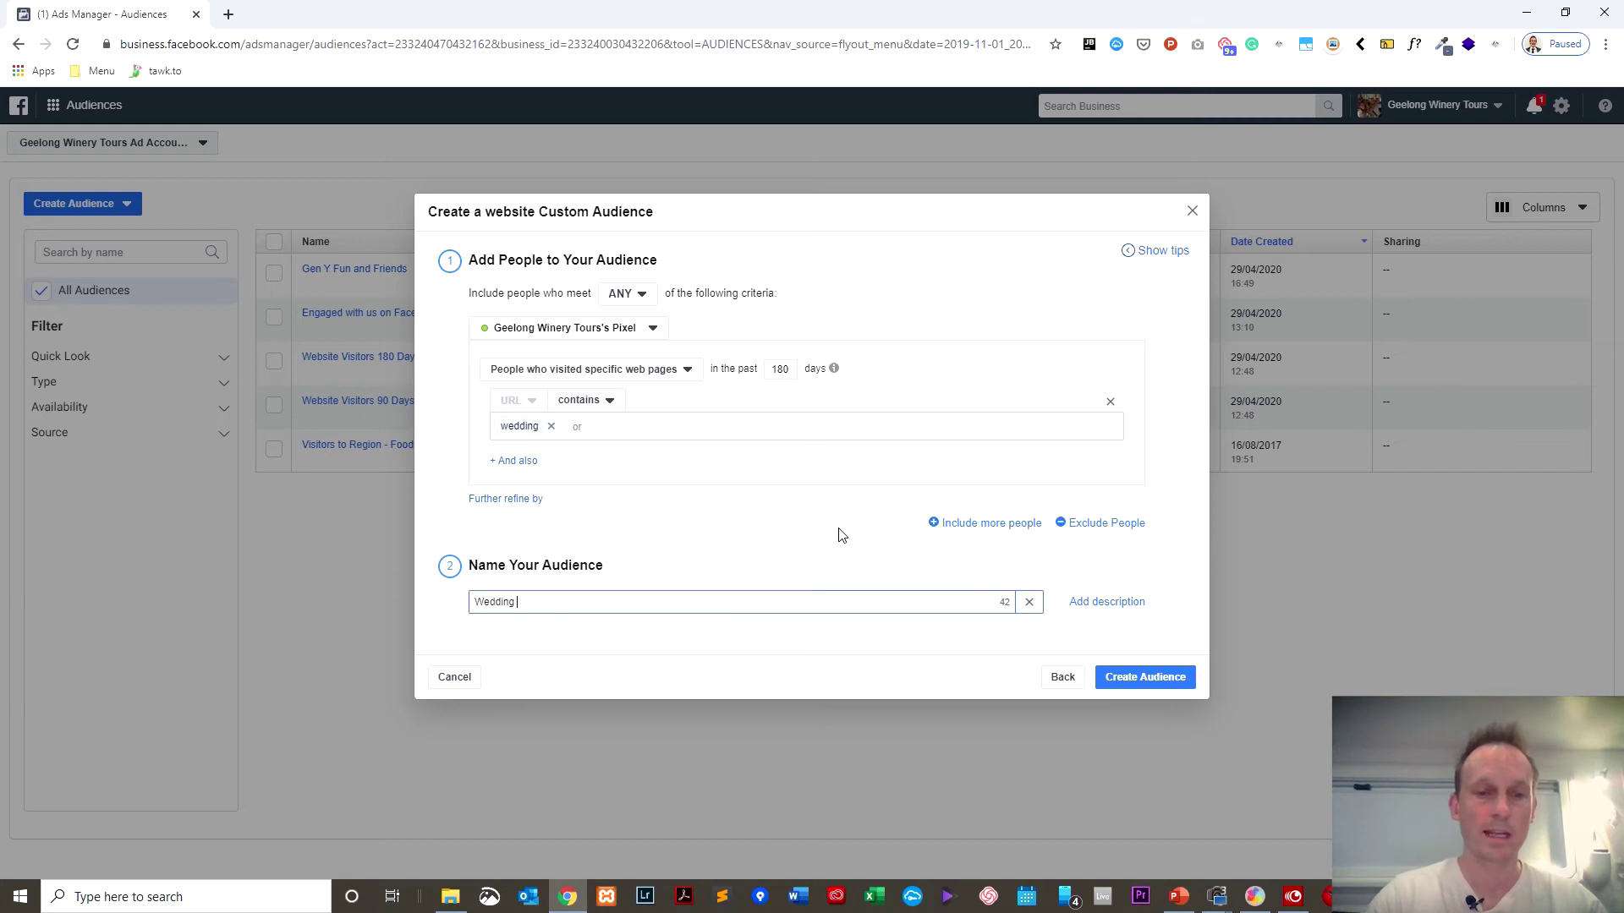
text(Website Visitors)
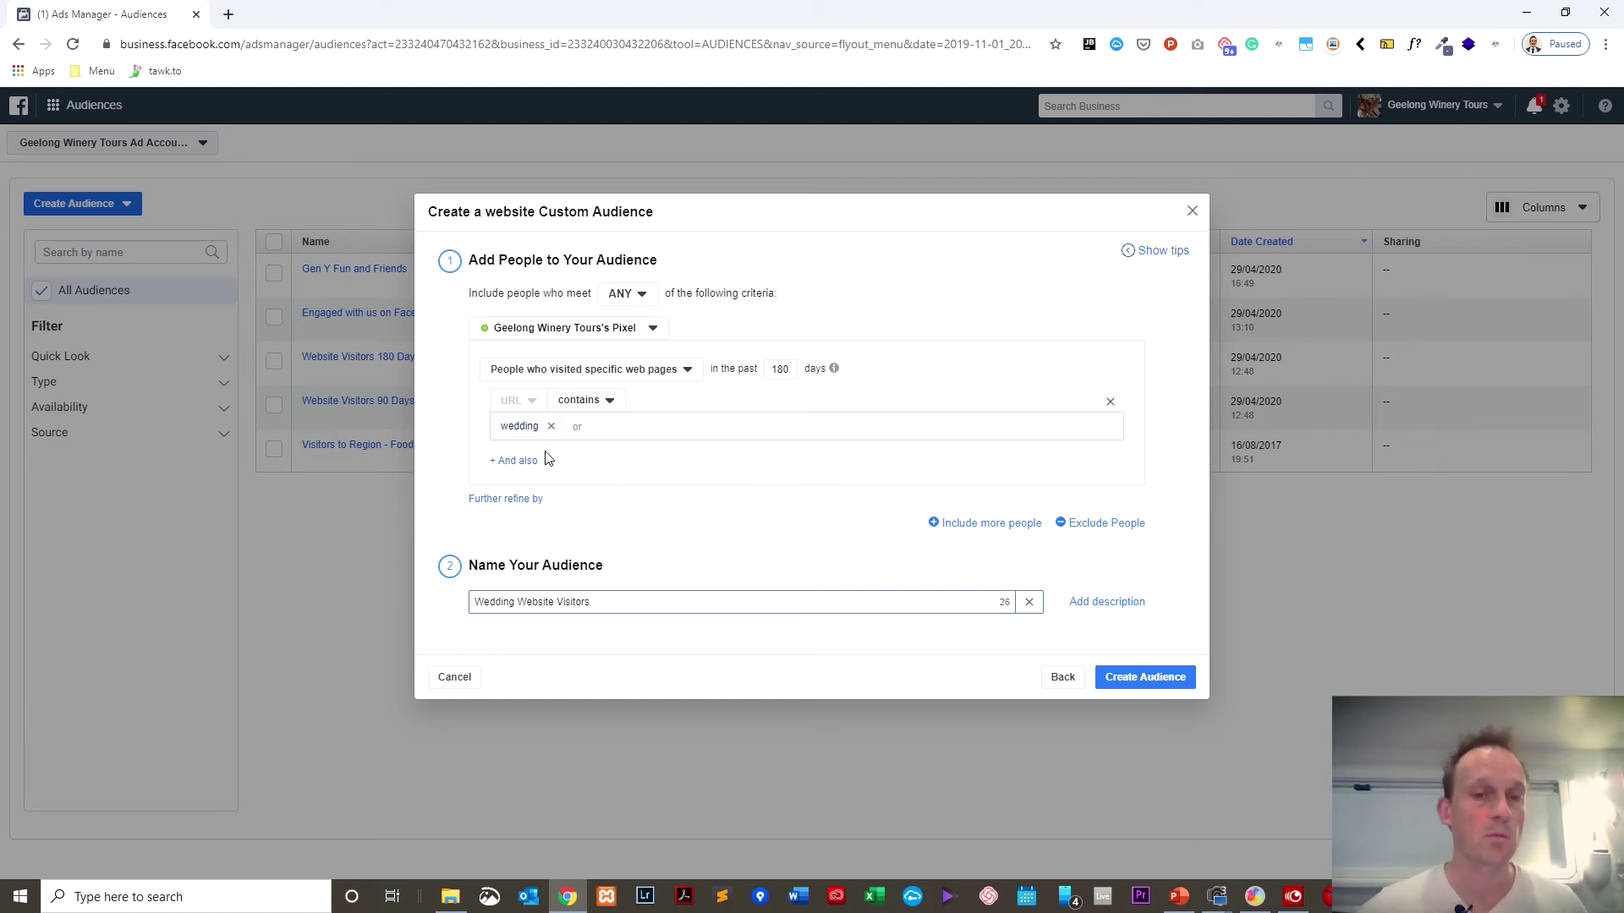
- Replace the "wedding" URL keyword with "group" in the audience criteria
click(550, 426)
text(g)
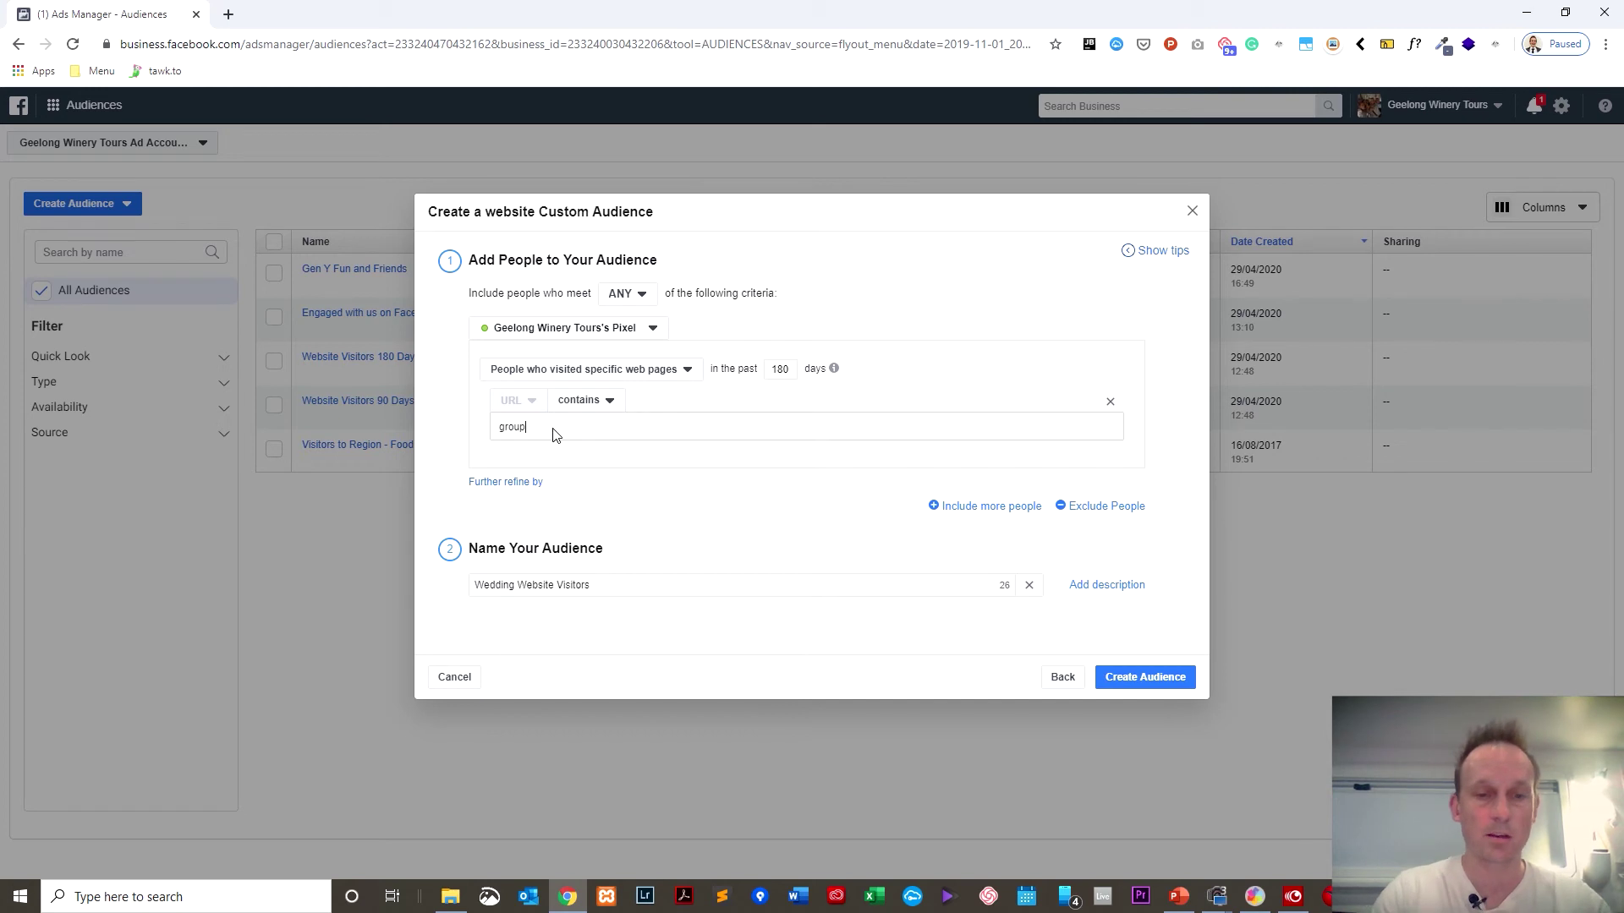
text(roup)
click(612, 494)
click(574, 426)
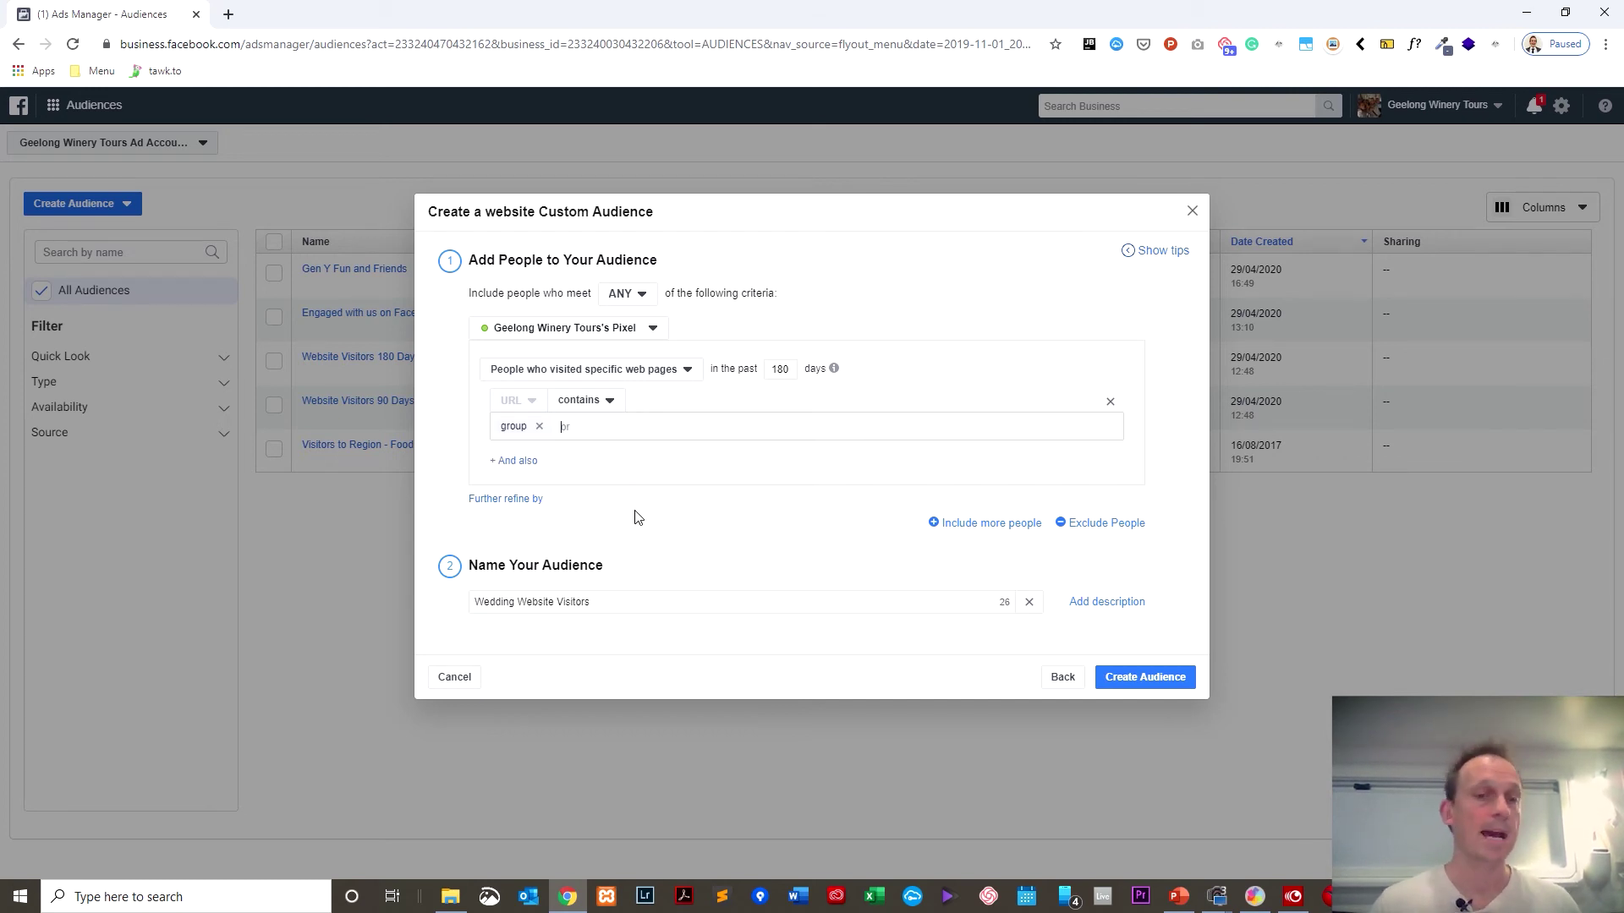
text(hens)
key(BackSpace)
key(BackSpace)
key(BackSpace)
key(BackSpace)
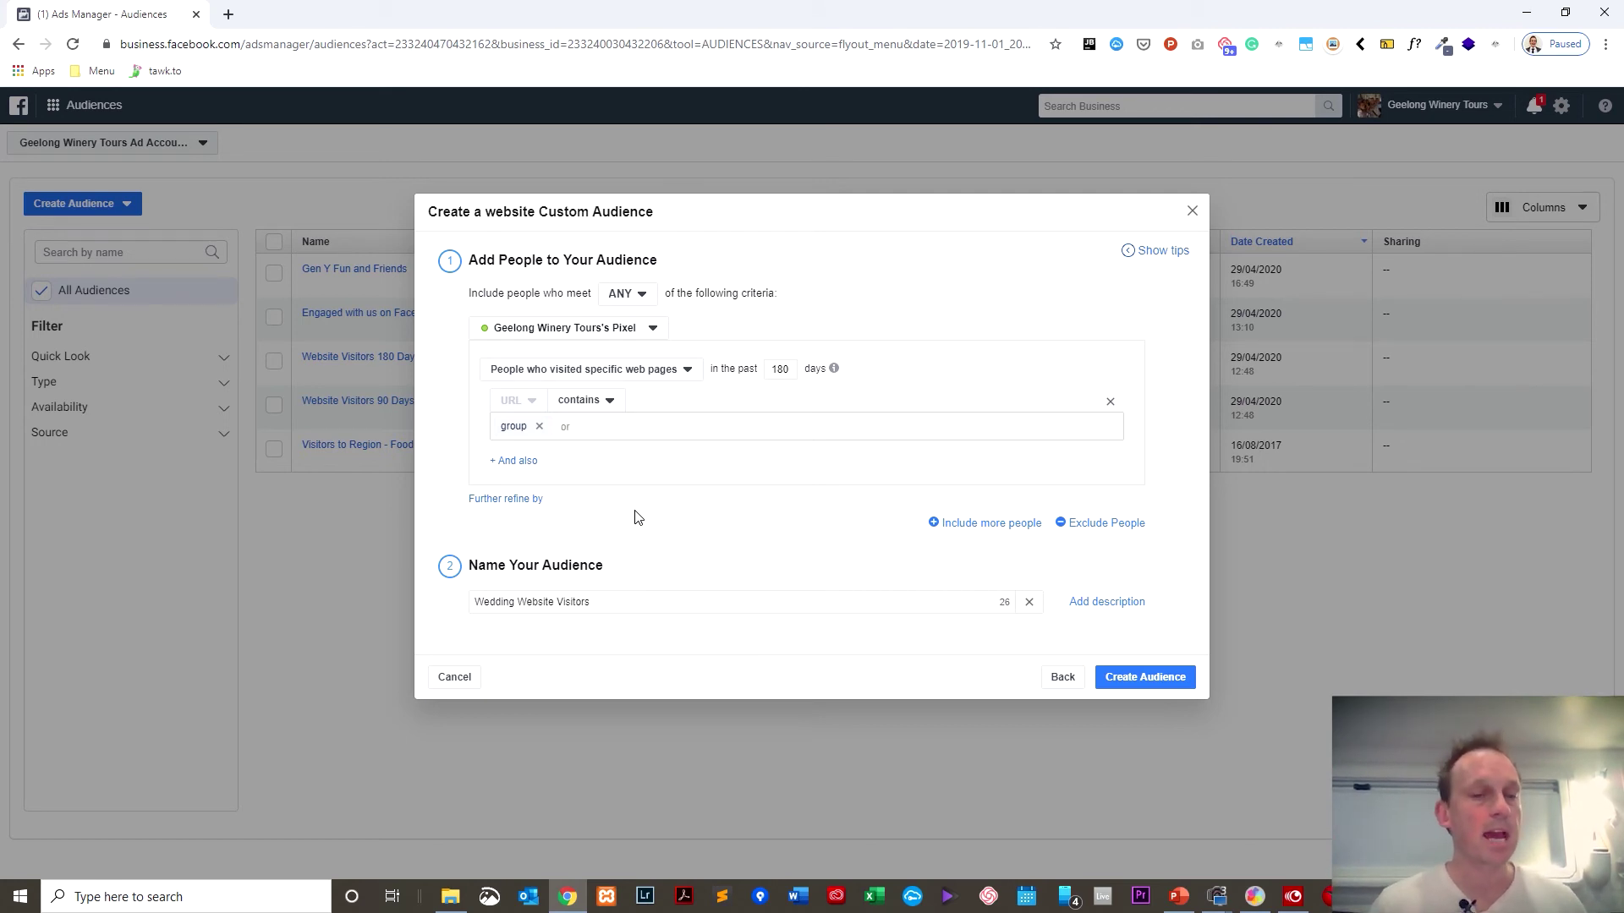
- Rename the audience "Group Tour Website Visitors", create it, and finish without choosing a follow-up action
double_click(480, 602)
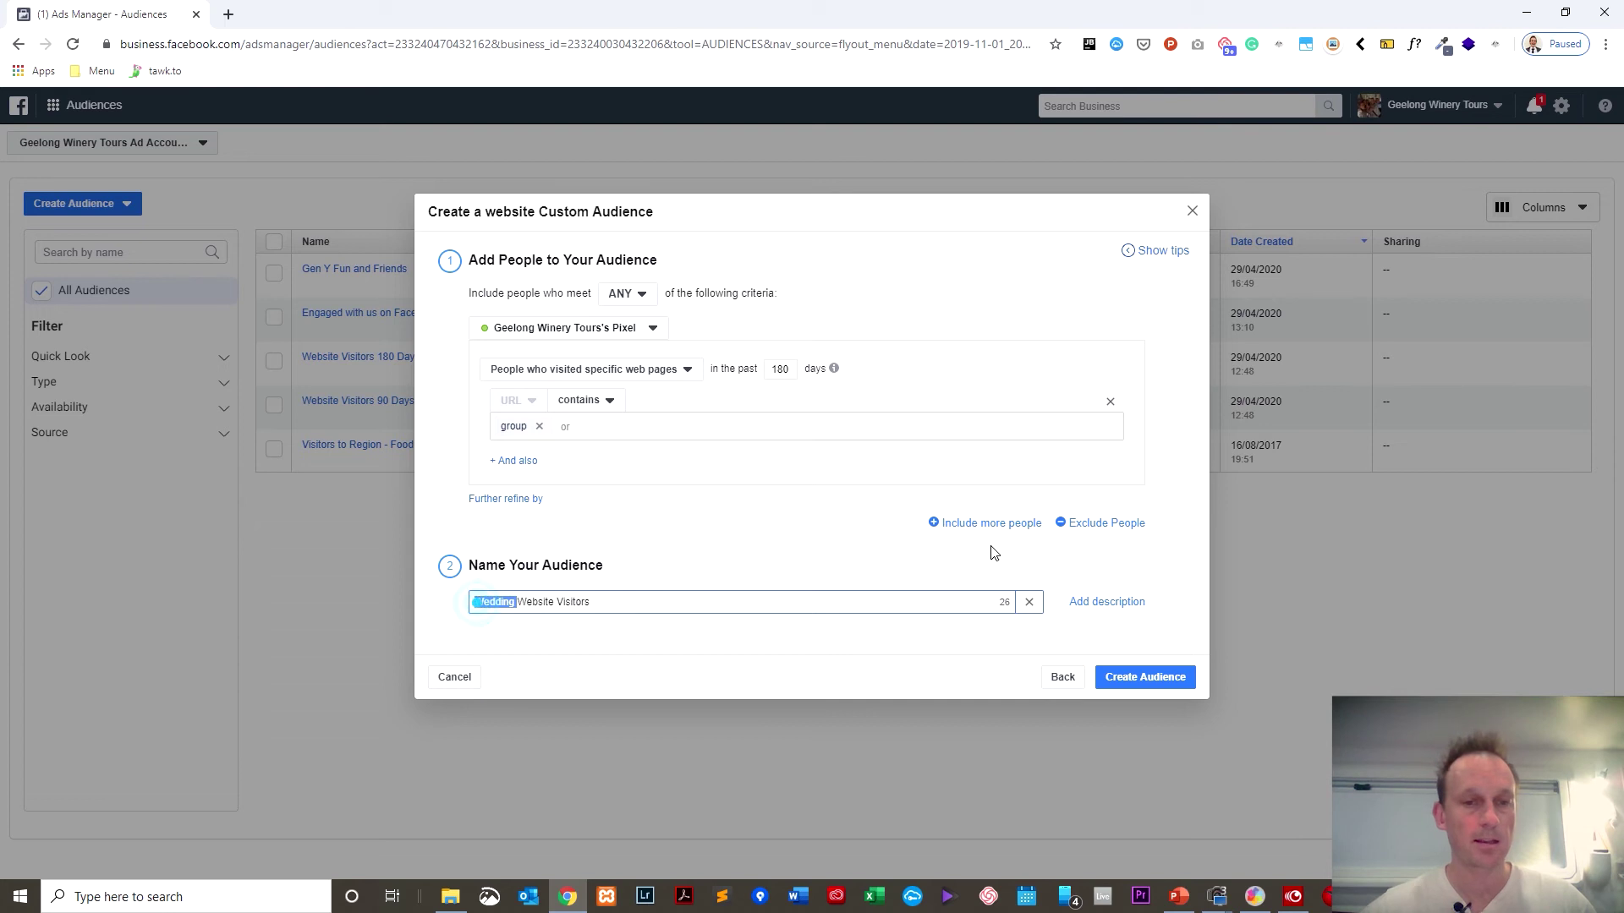
text(Group Tour)
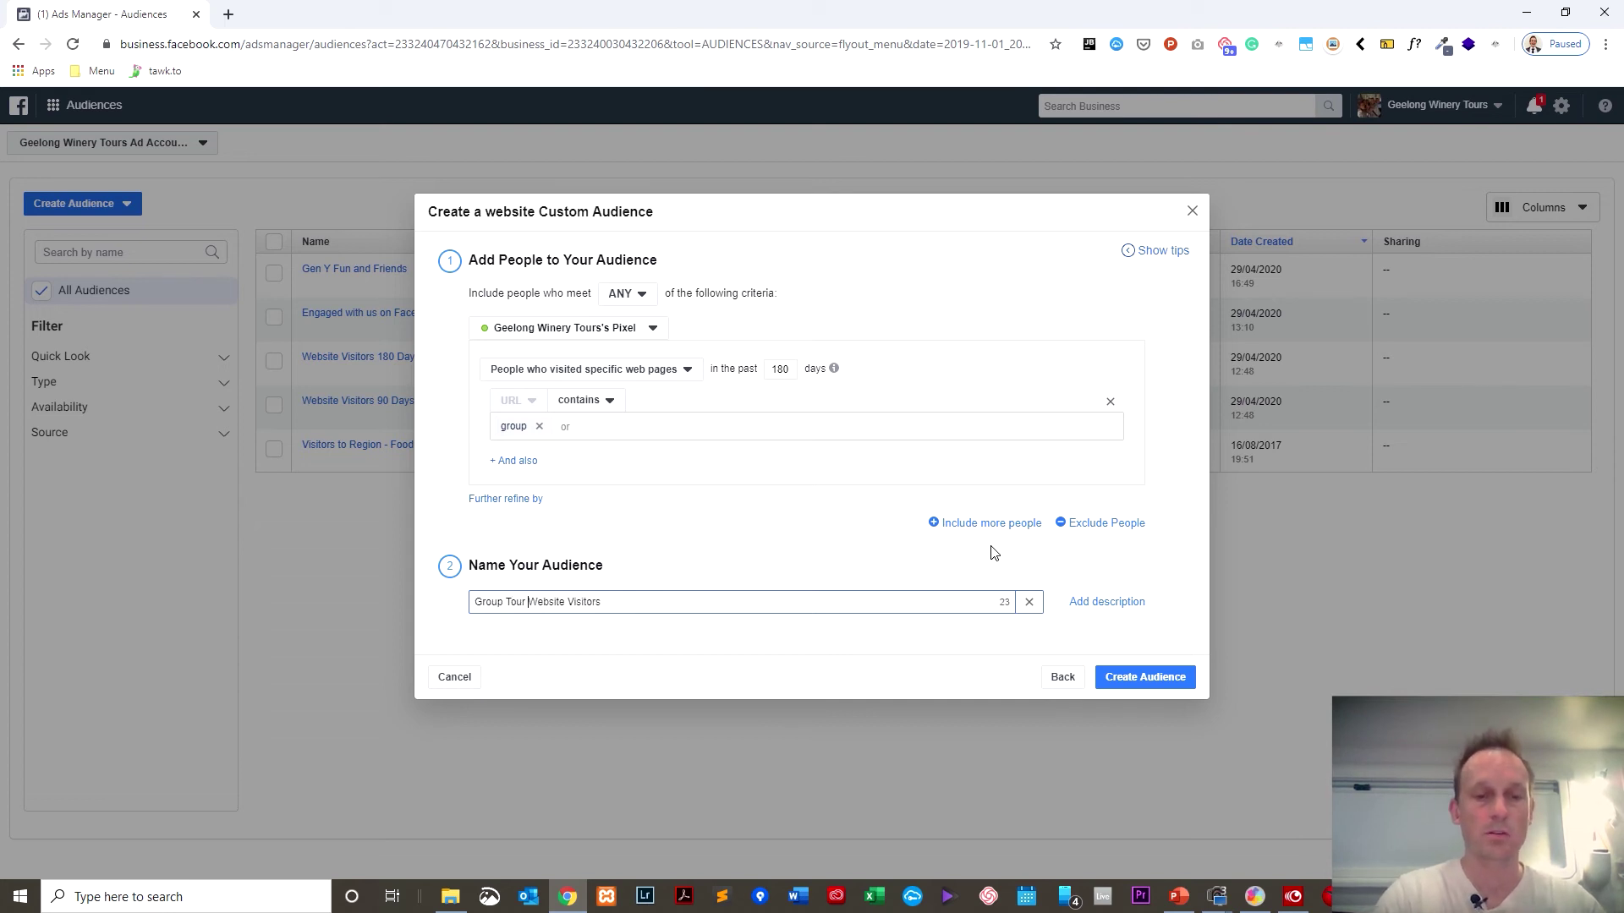
click(680, 645)
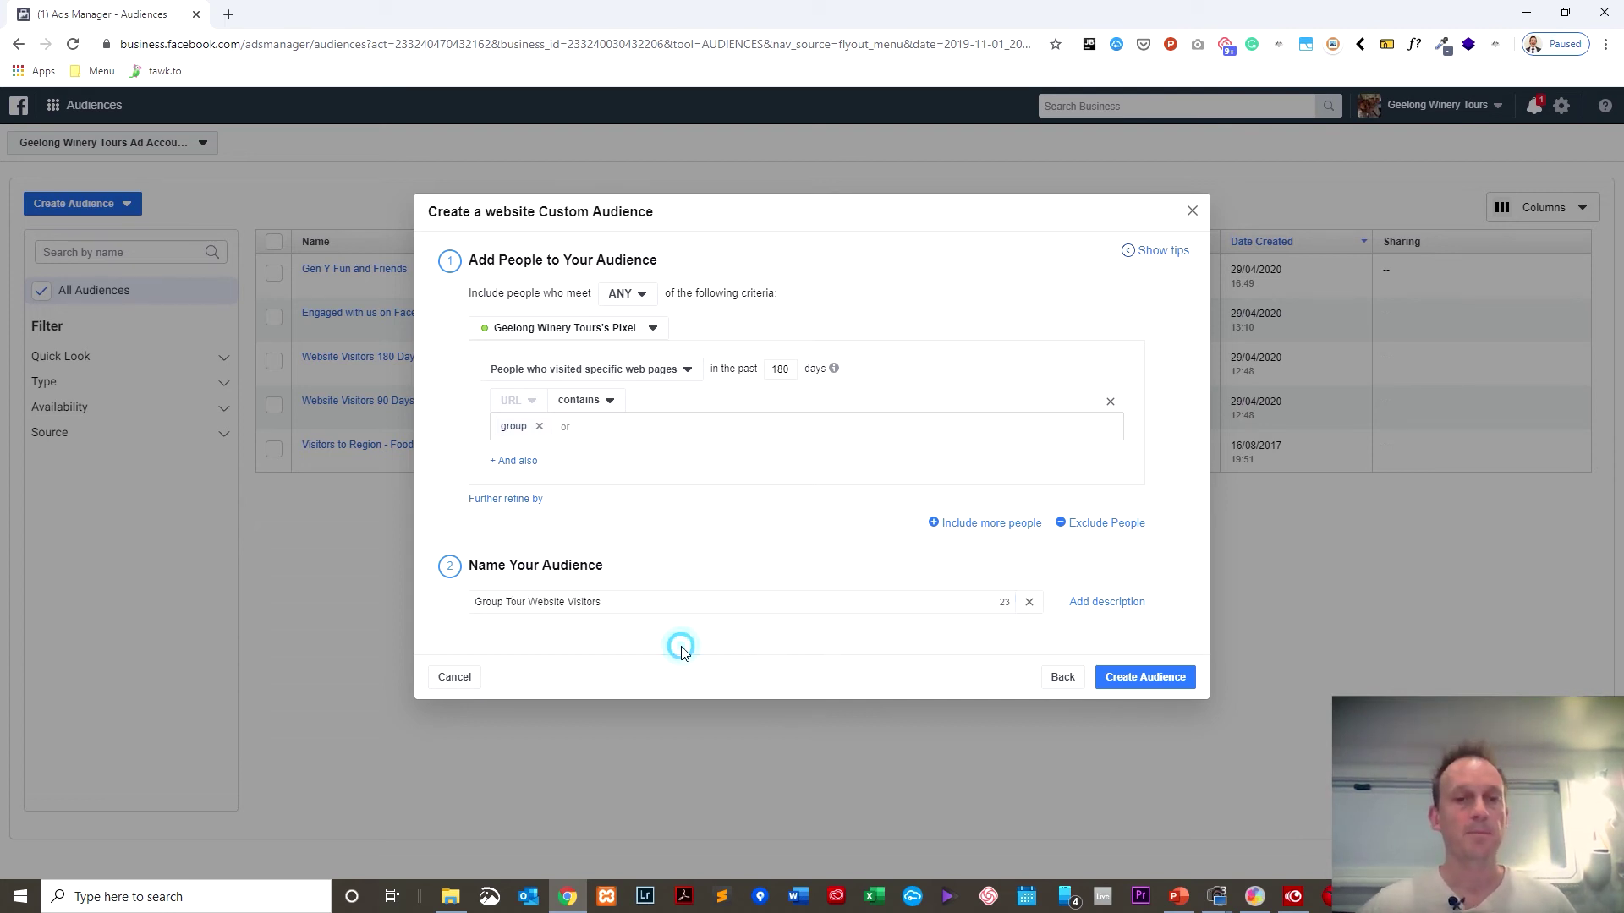
click(1142, 677)
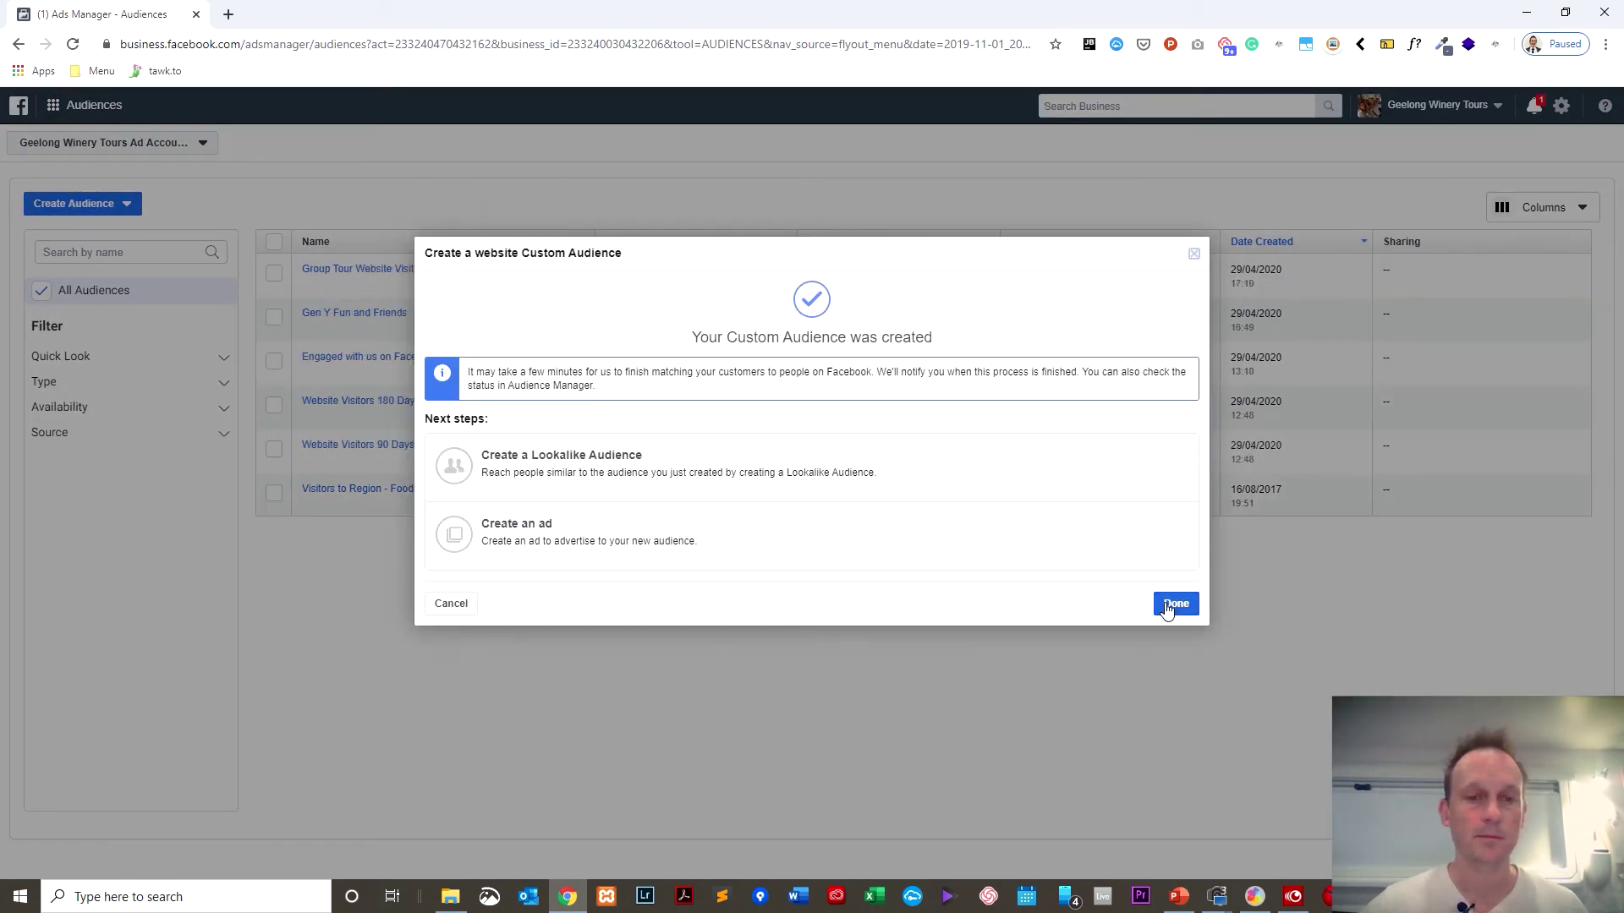
click(1174, 607)
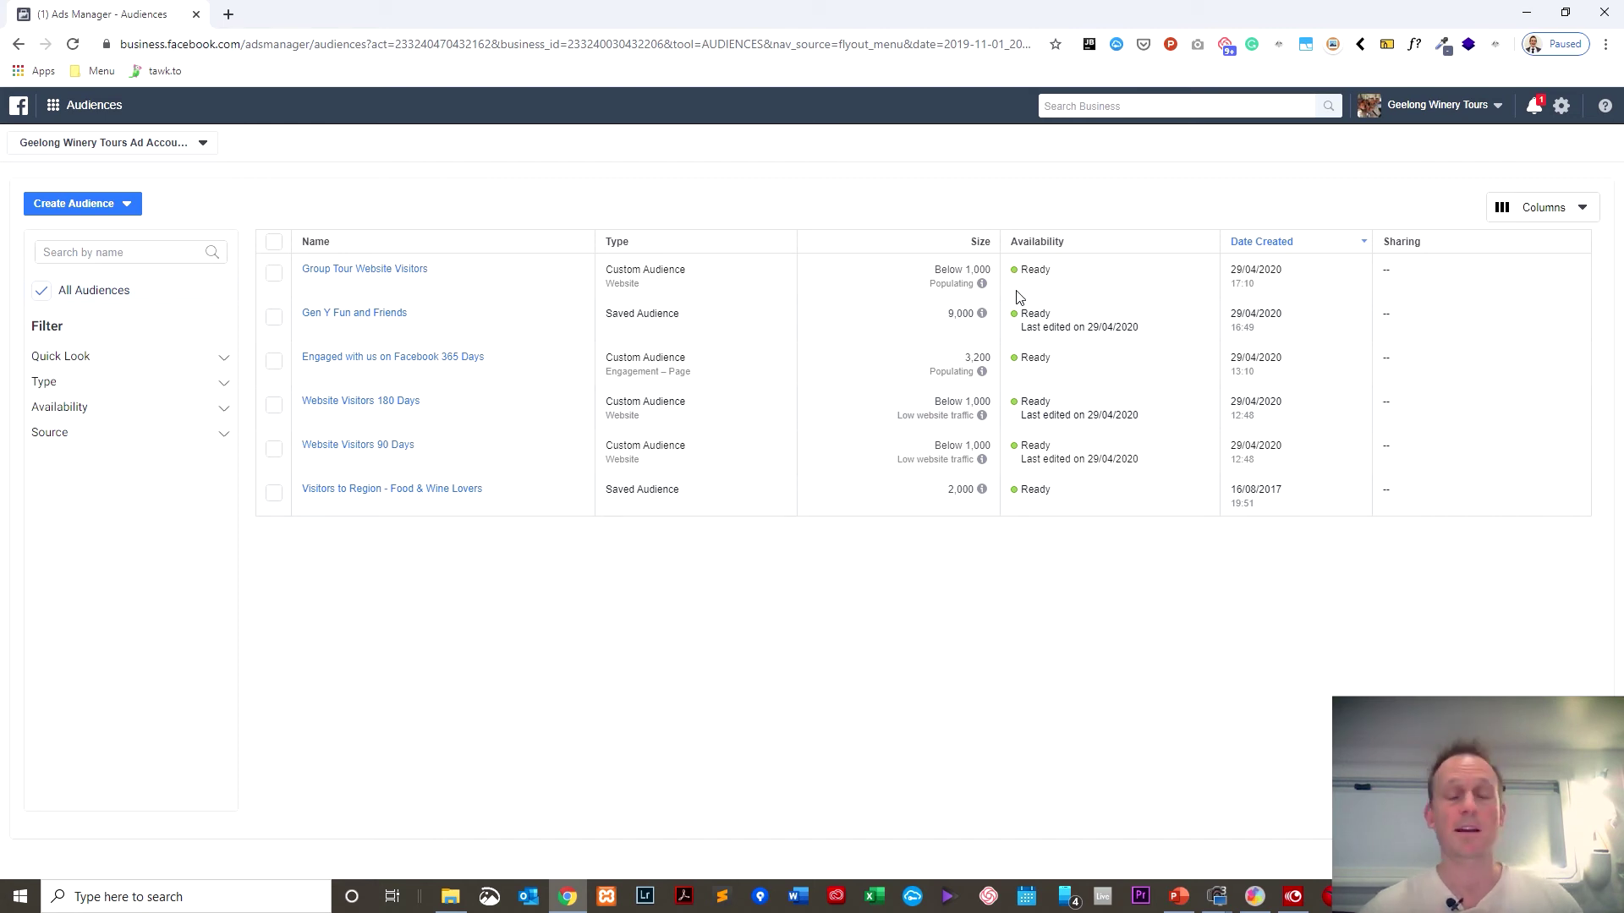
mouse_move(981, 288)
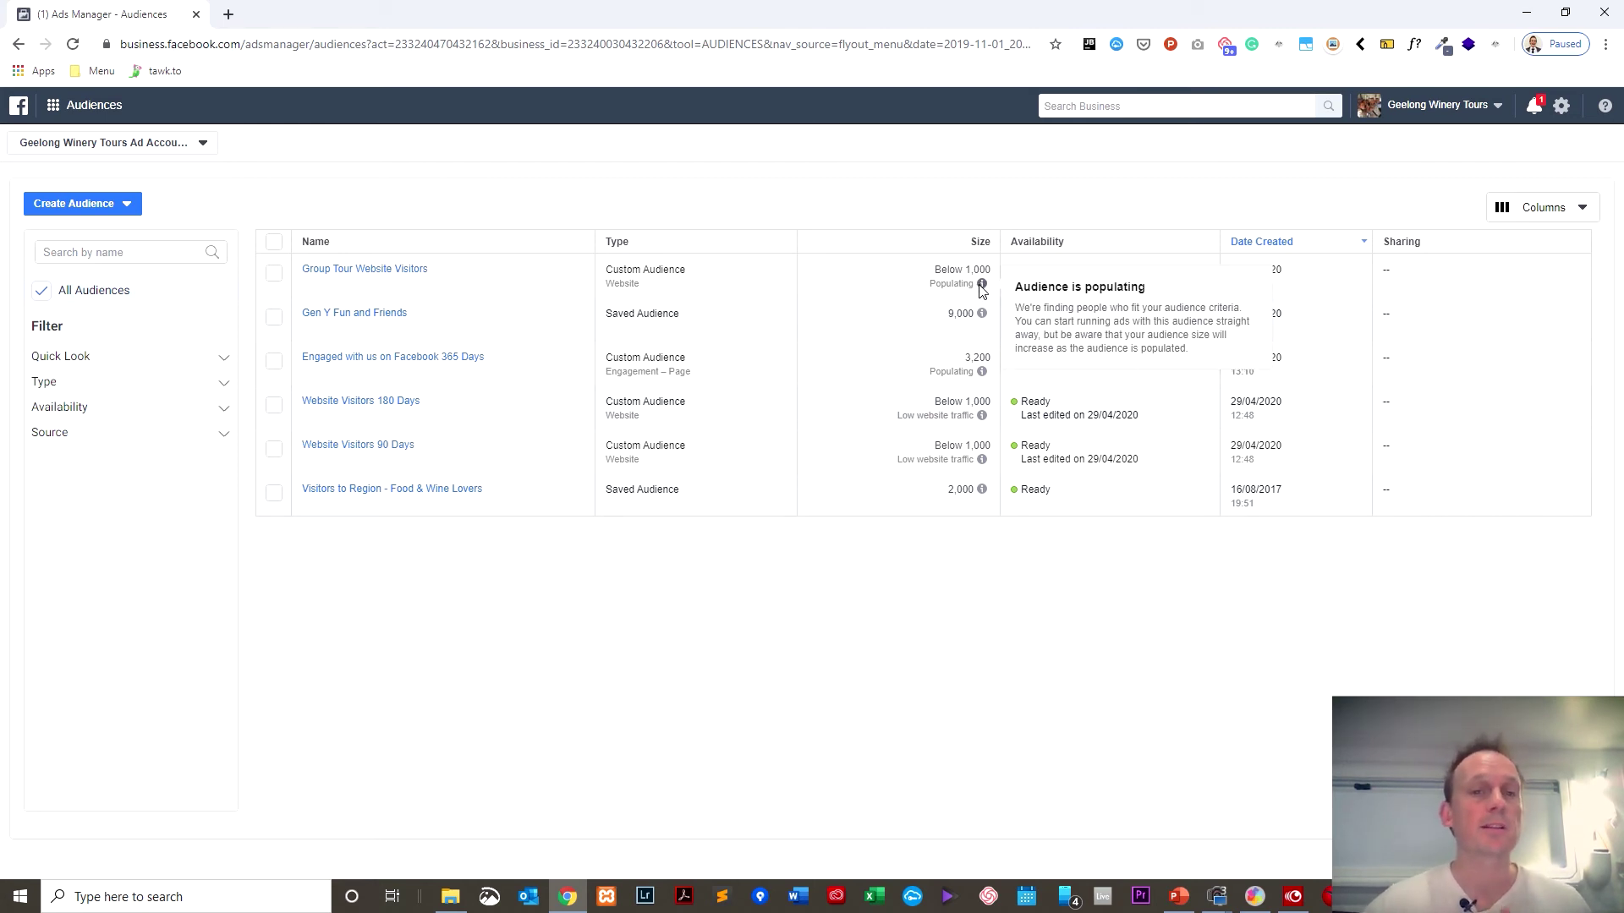